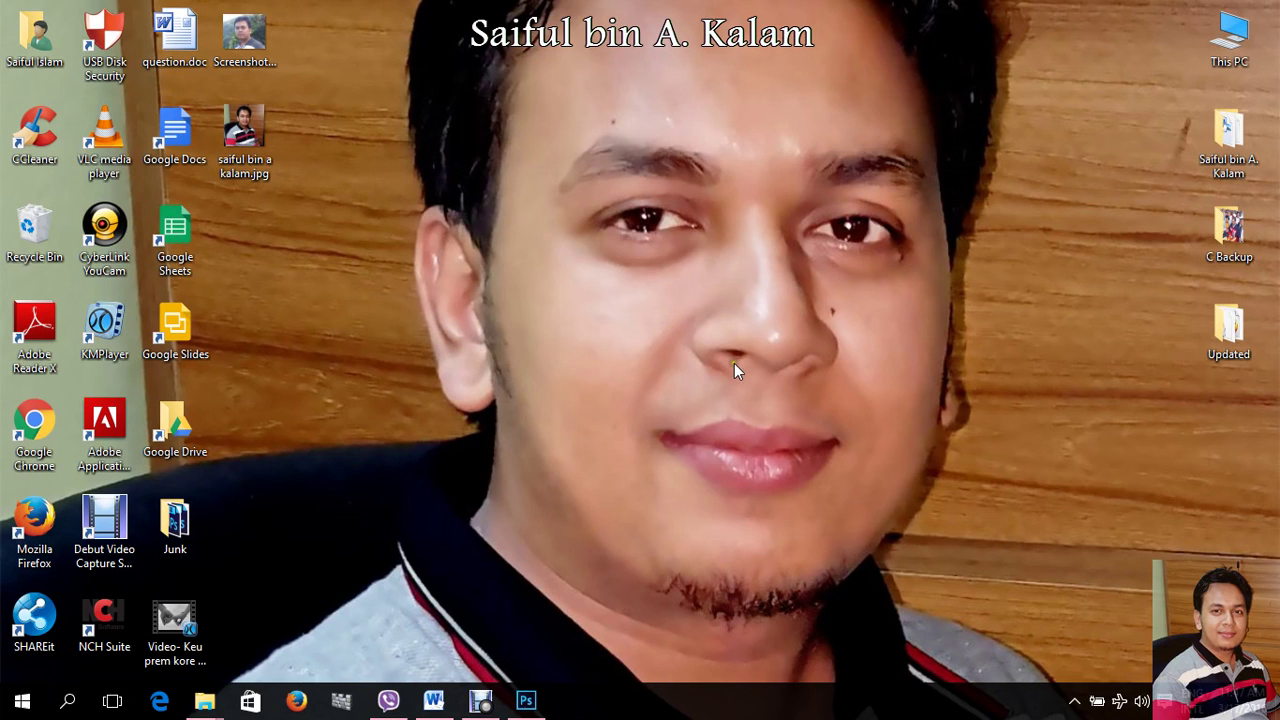
Step: Bring Photoshop, showing trim banana.psd, to the front from the taskbar
click(525, 700)
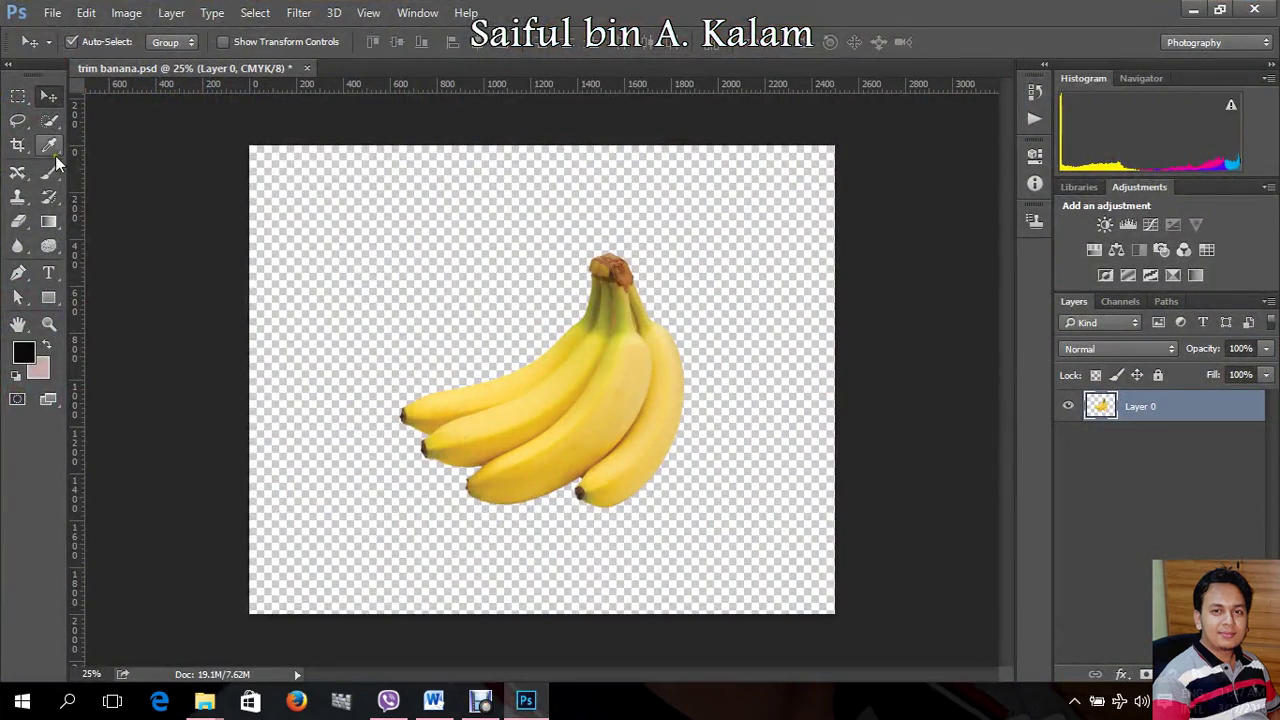
Step: Drag the banana bunch up and left on its transparent canvas
click(126, 13)
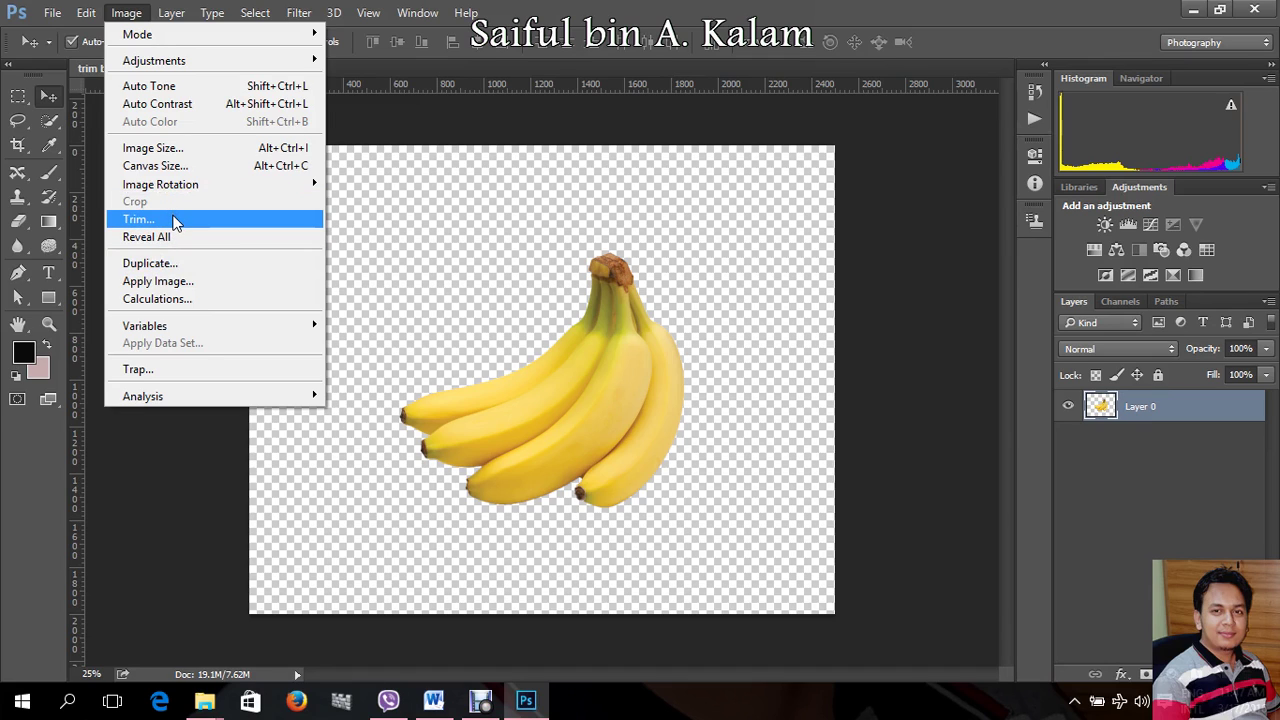
click(522, 251)
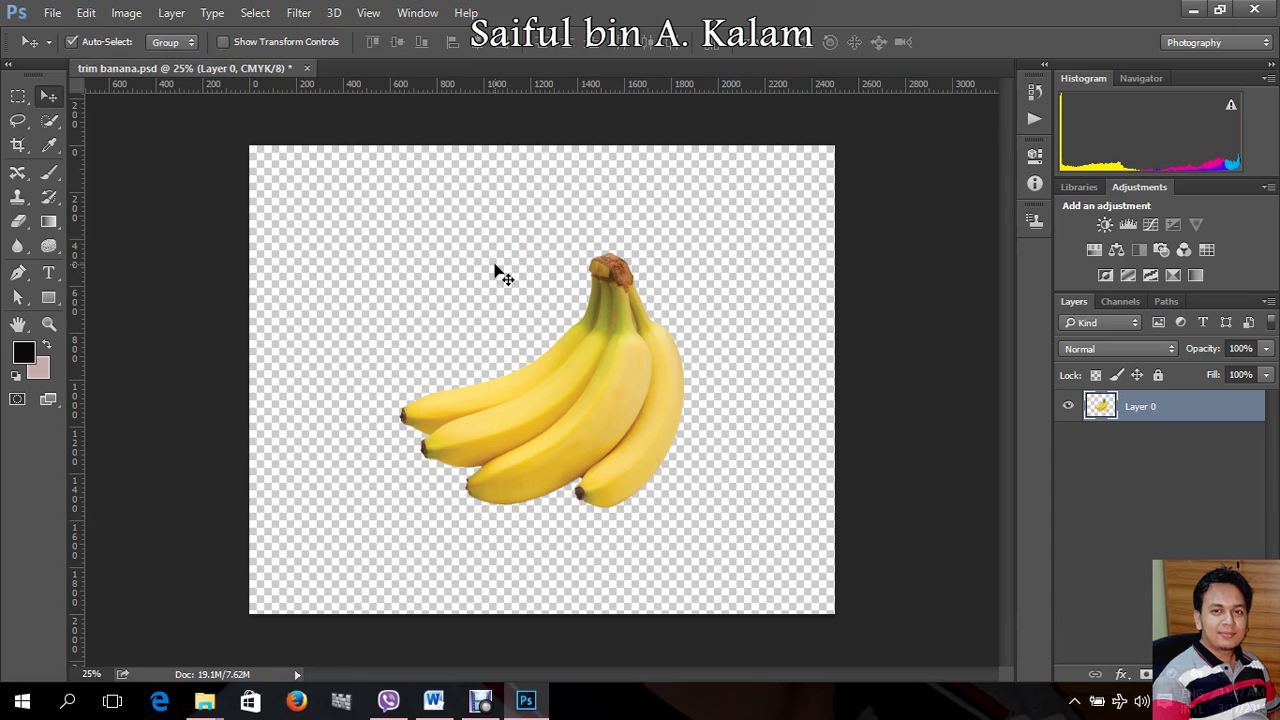
mouse_move(633, 375)
mouse_down()
mouse_move(583, 297)
mouse_move(590, 372)
mouse_up()
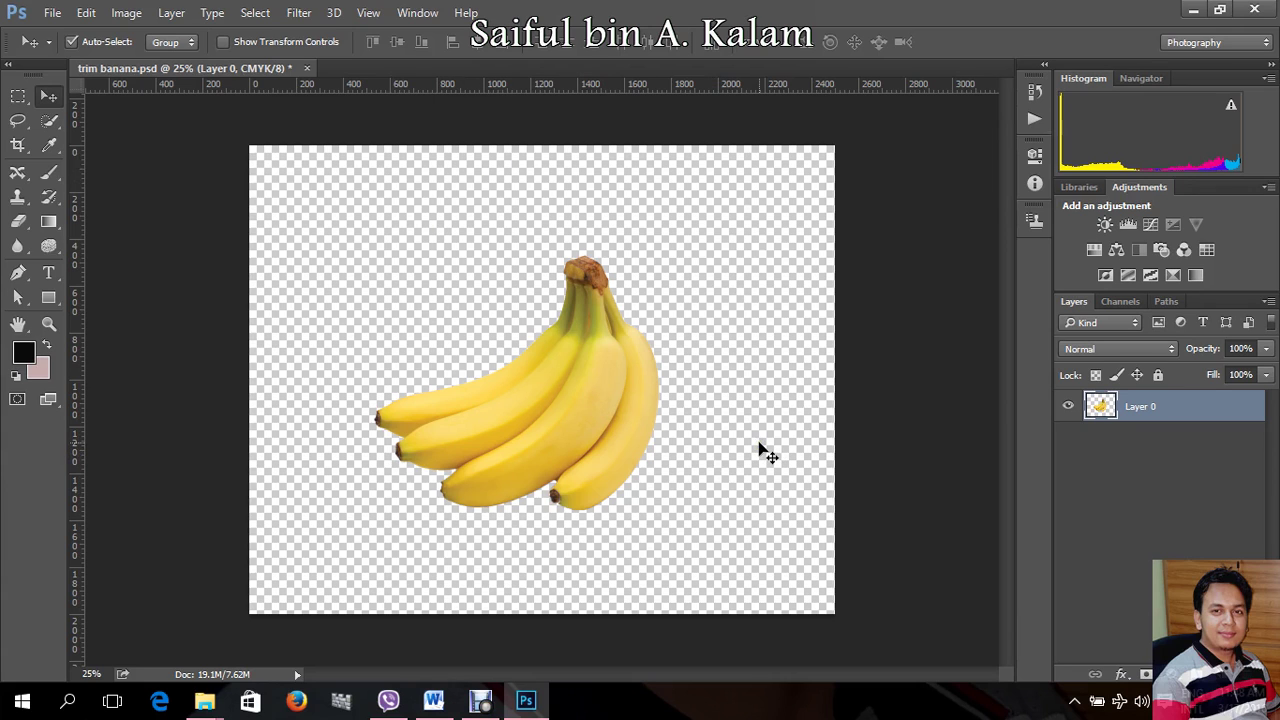
Step: Trim transparent pixels from the top edge only, leaving bottom, left and right untouched
click(120, 14)
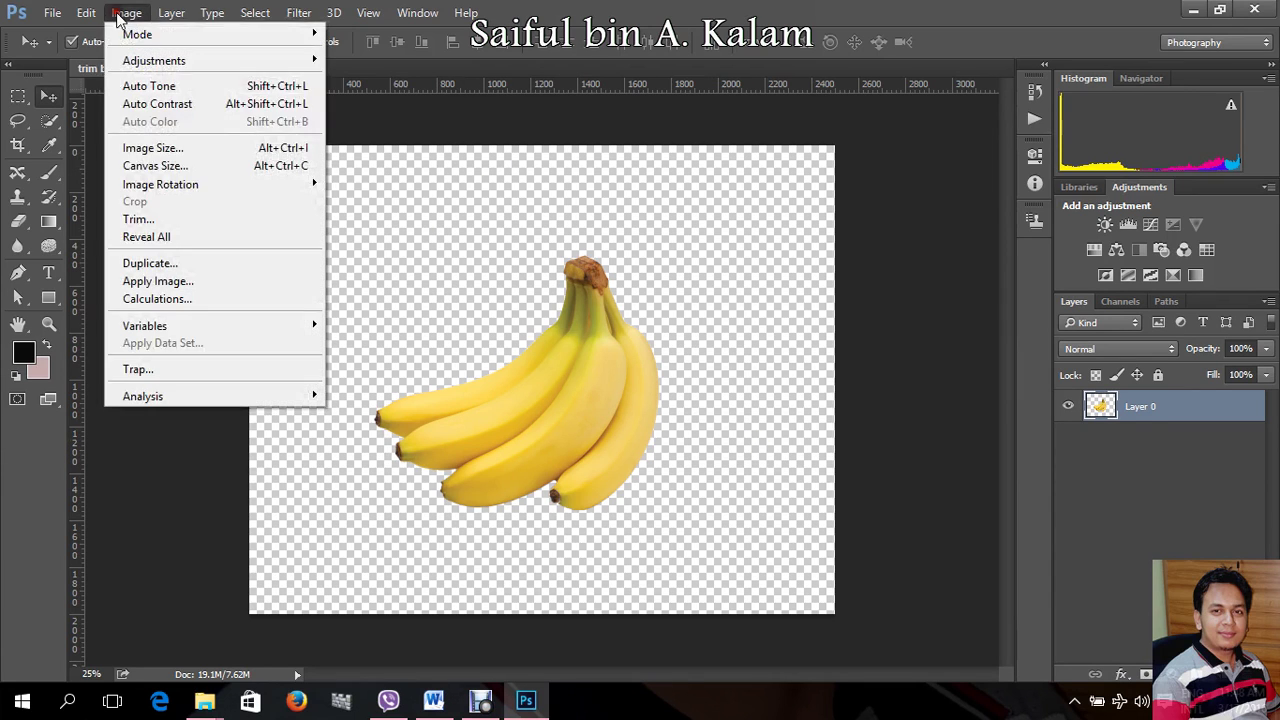
click(139, 219)
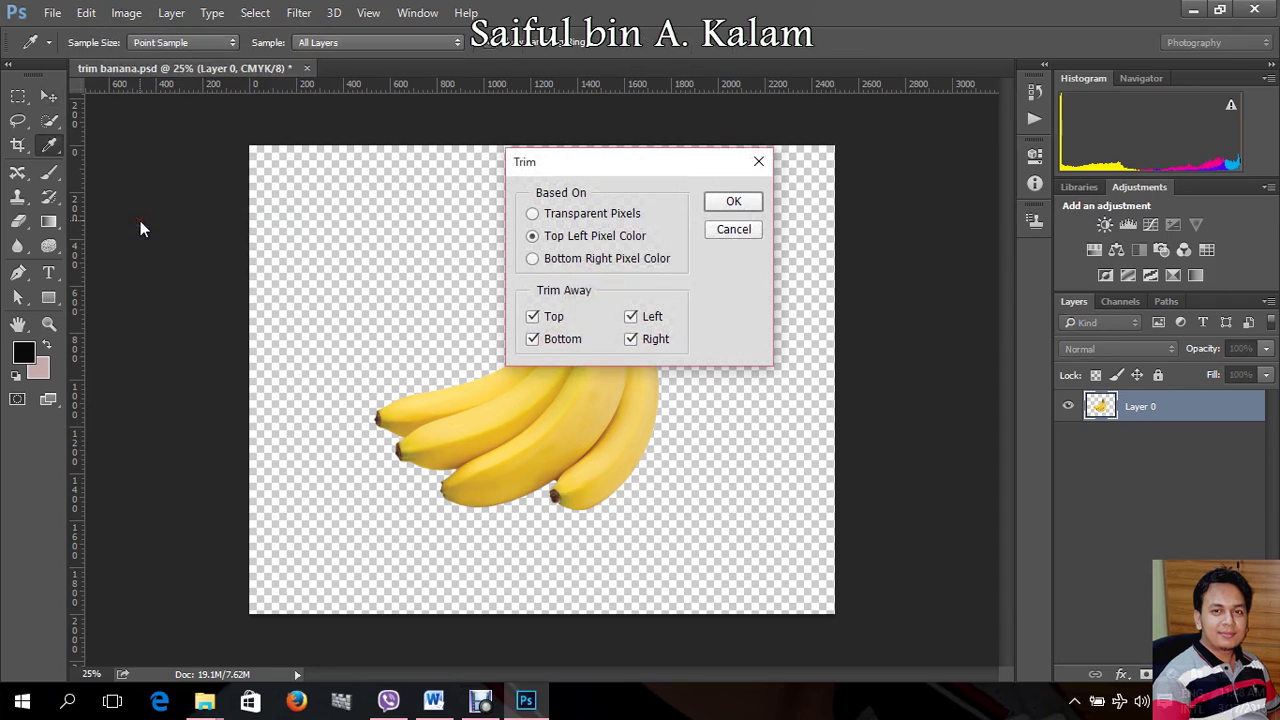
drag(607, 171, 853, 175)
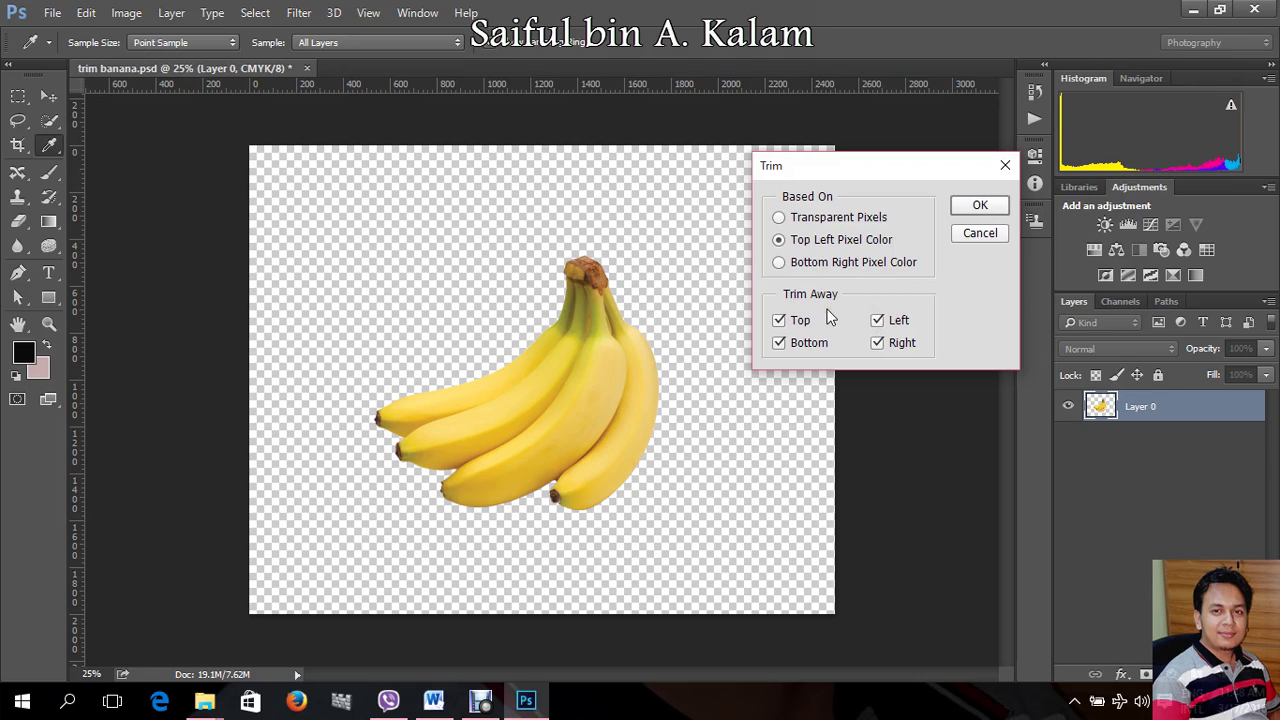
click(815, 223)
click(779, 343)
click(877, 343)
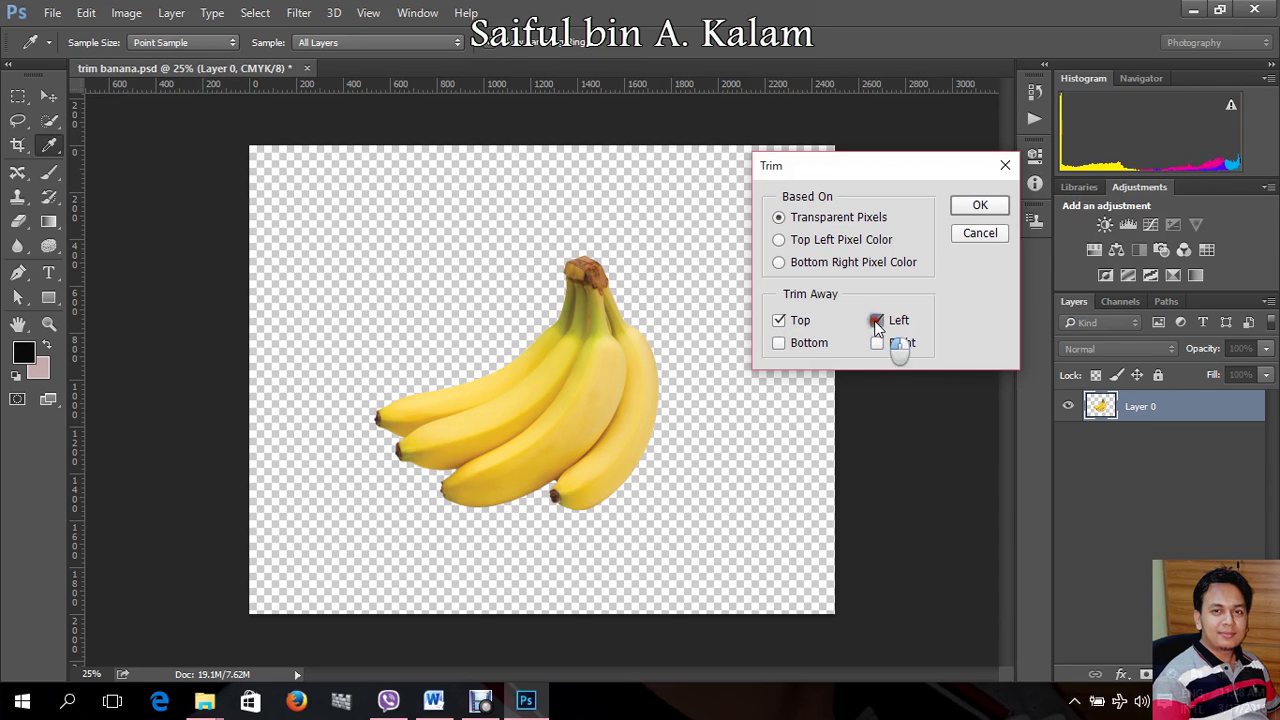
click(877, 320)
click(980, 205)
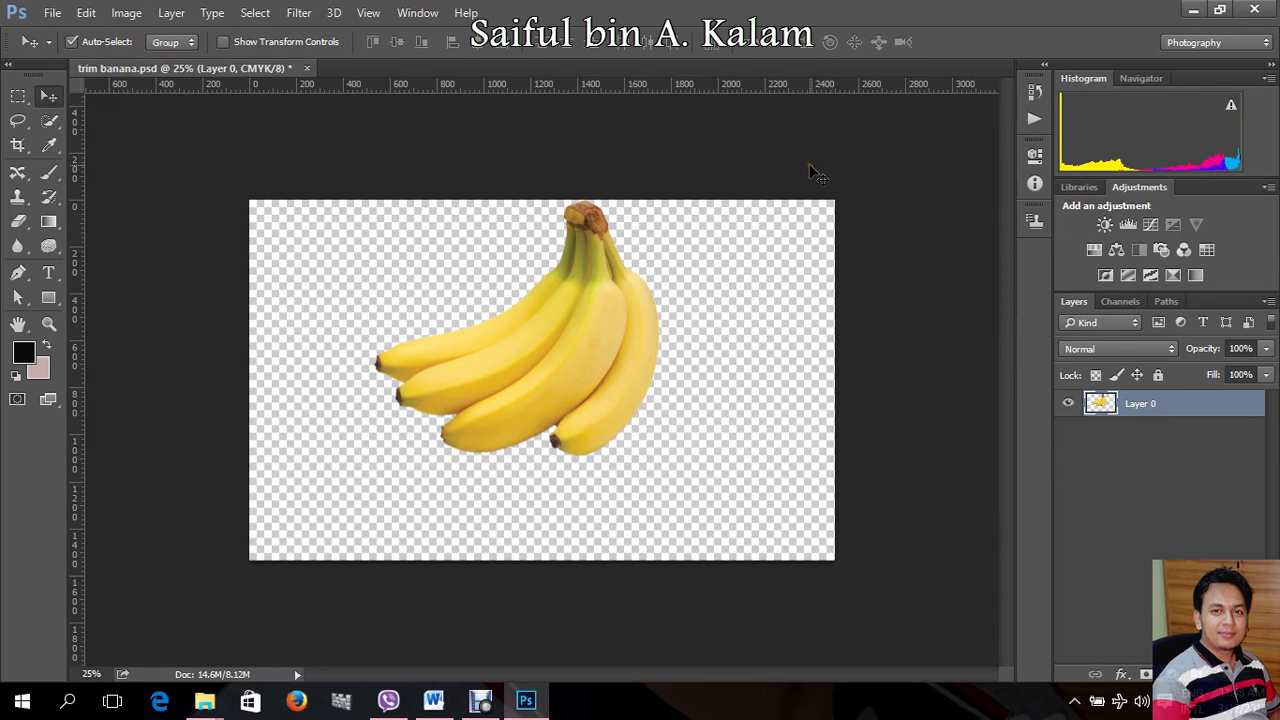
Step: Undo the top-only trim and re-trim transparent pixels from top, bottom, left and right
key(ctrl+z)
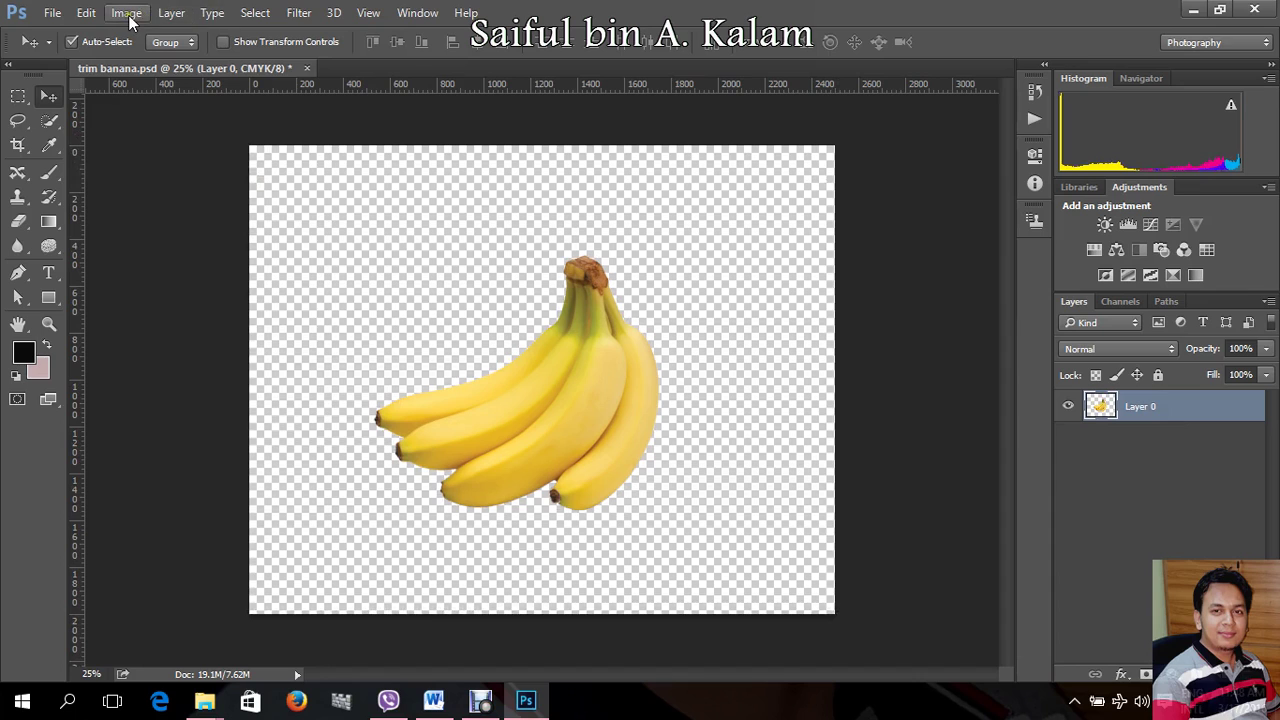
click(127, 13)
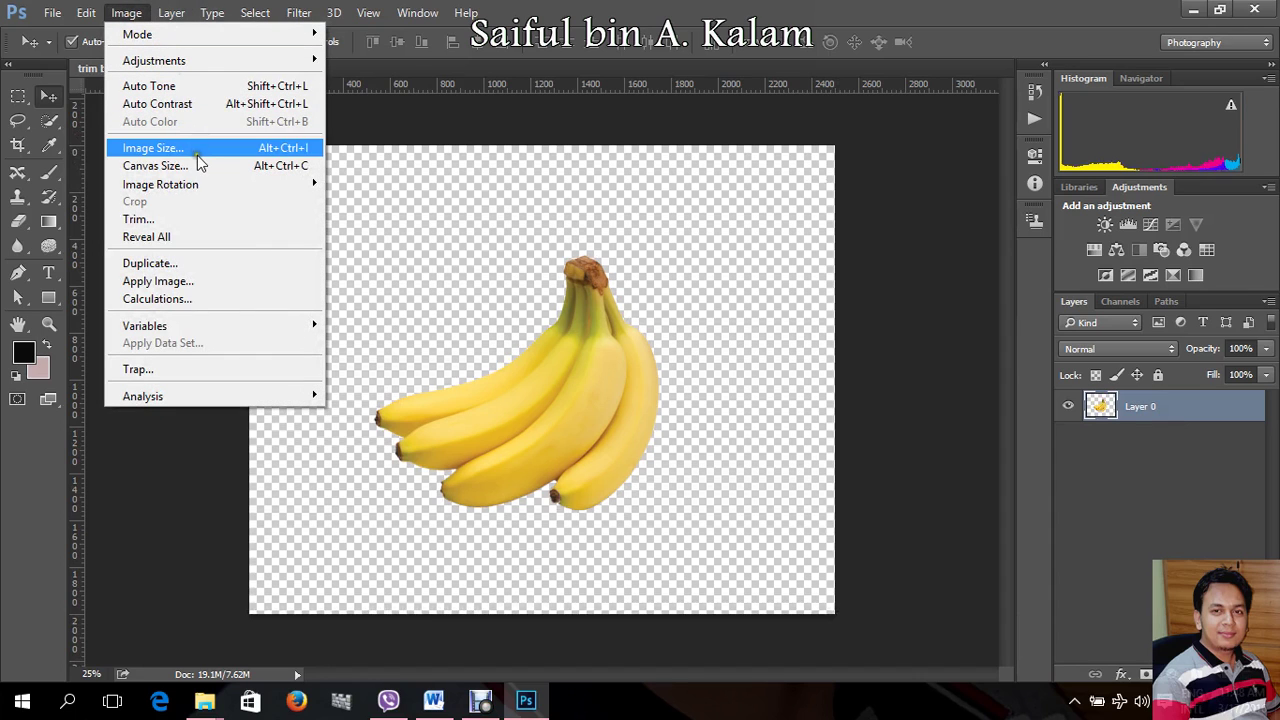
click(191, 218)
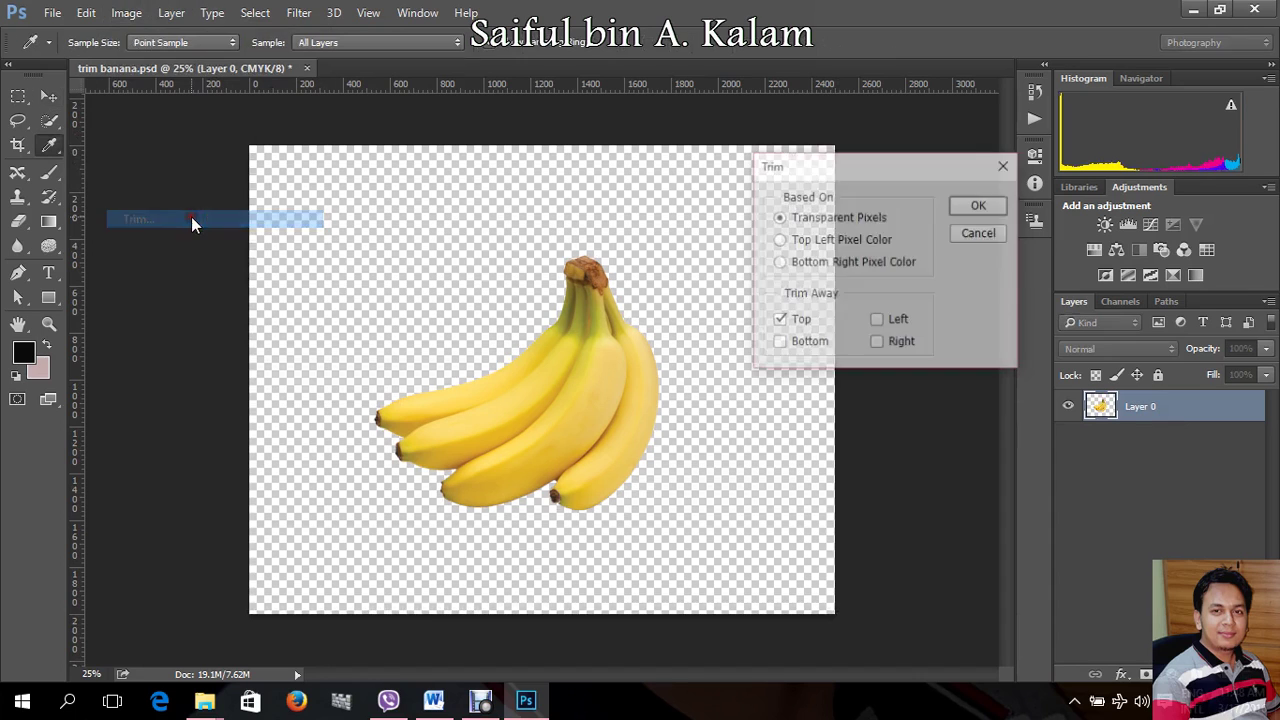
click(800, 342)
click(905, 343)
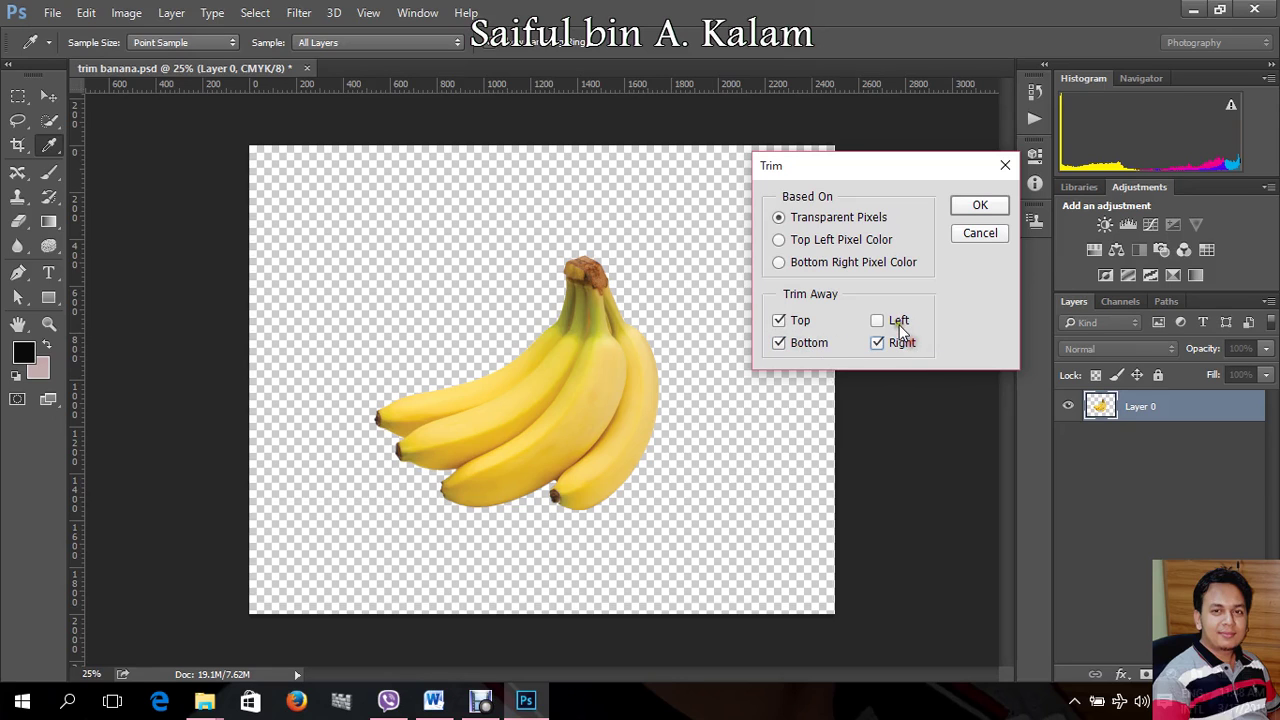
click(896, 320)
click(979, 206)
key(v)
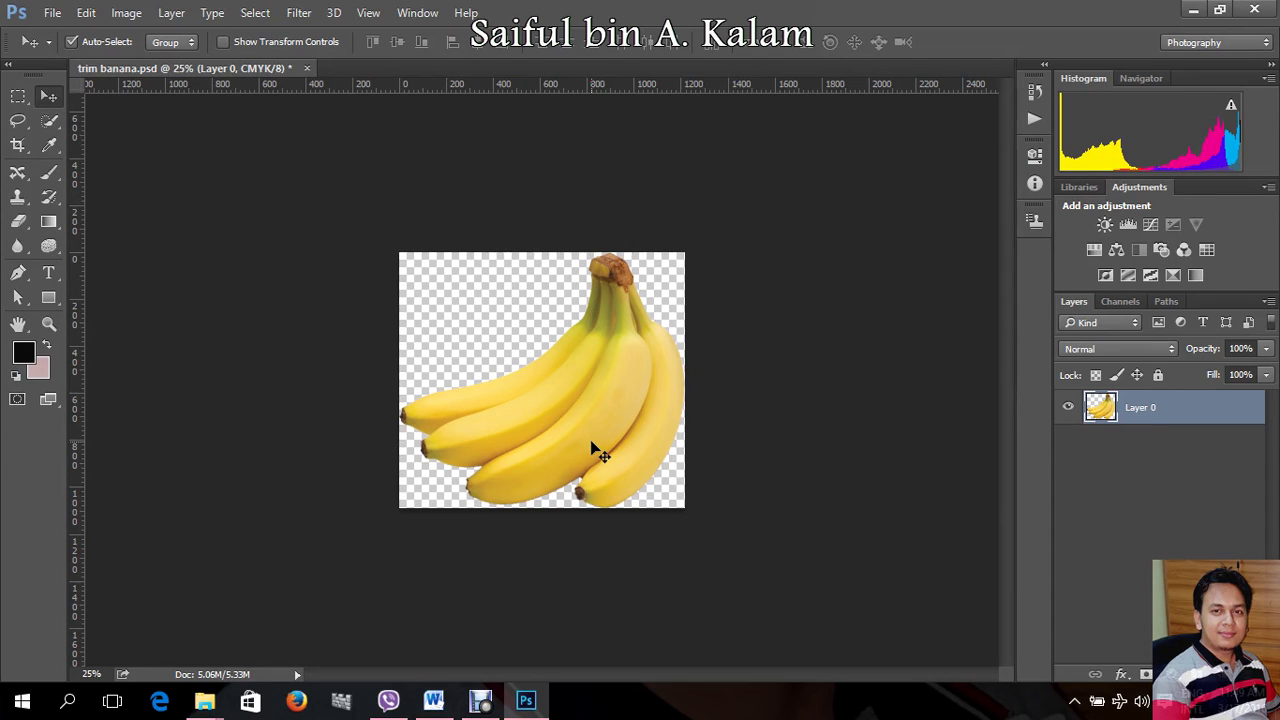
Step: Switch to the mauve-background banana version and zoom in and out to inspect it
click(481, 700)
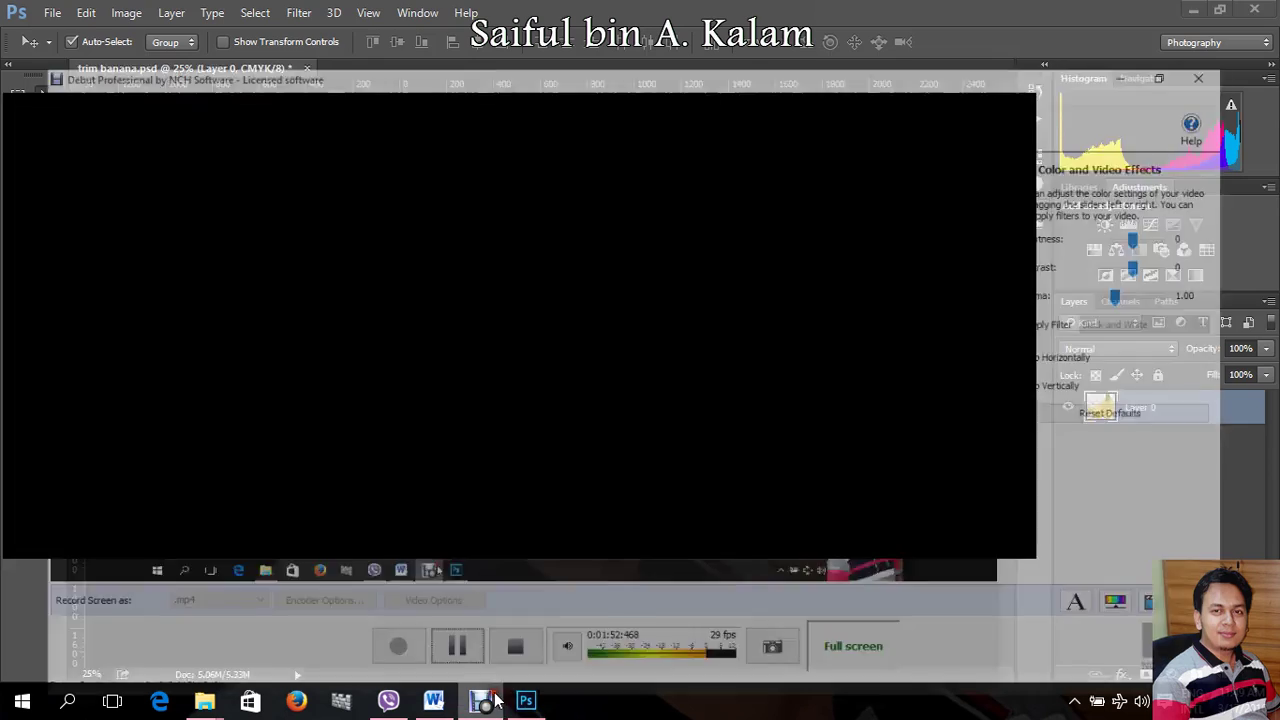
click(447, 627)
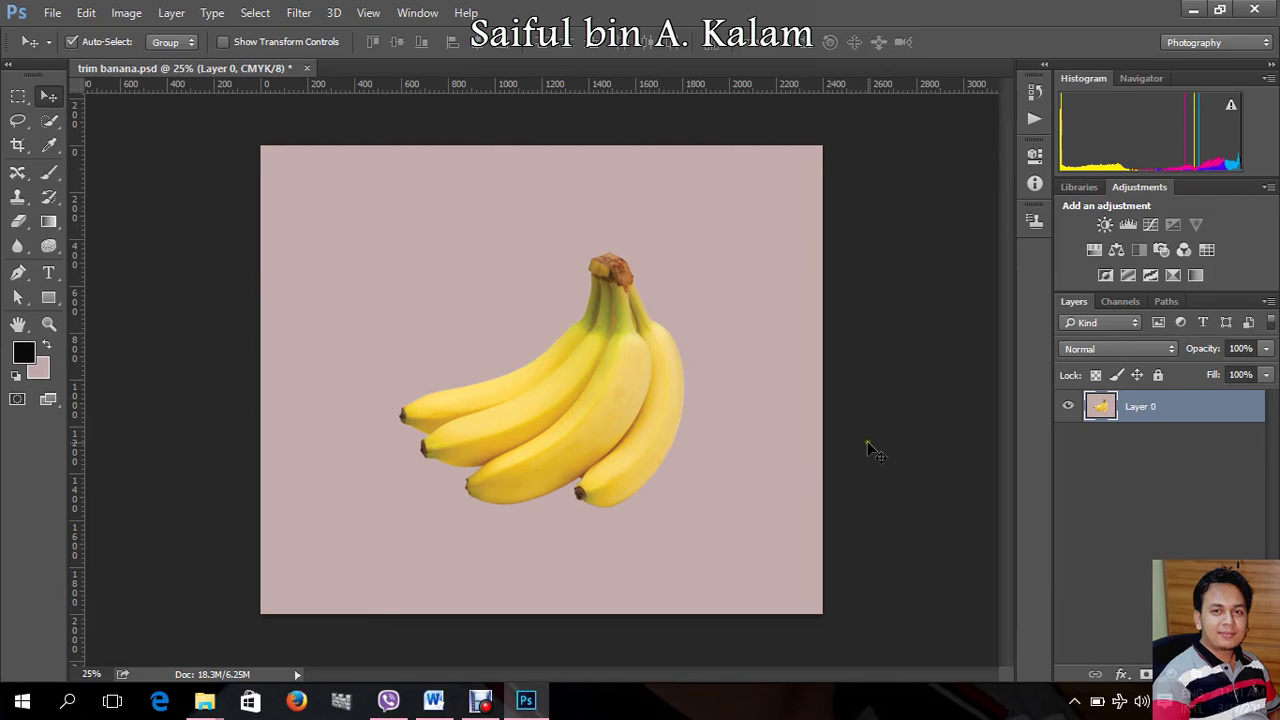
scroll(643, 426, up, 1)
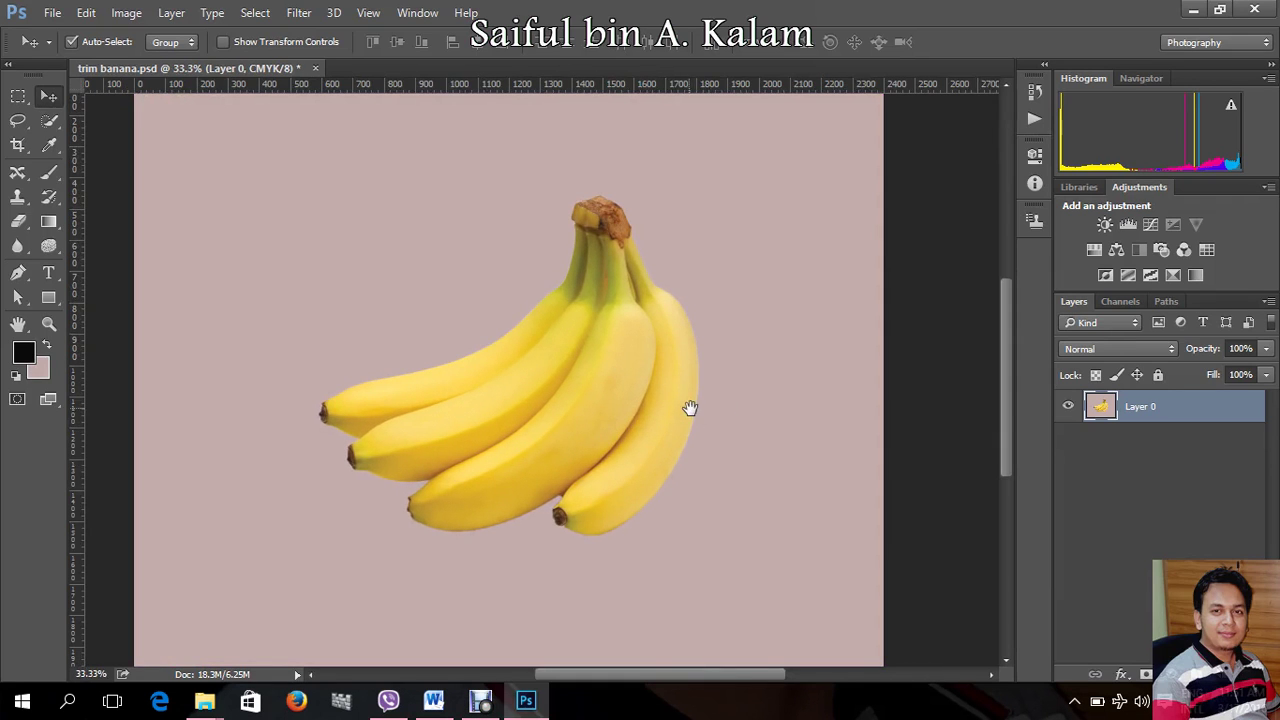
scroll(699, 392, down, 1)
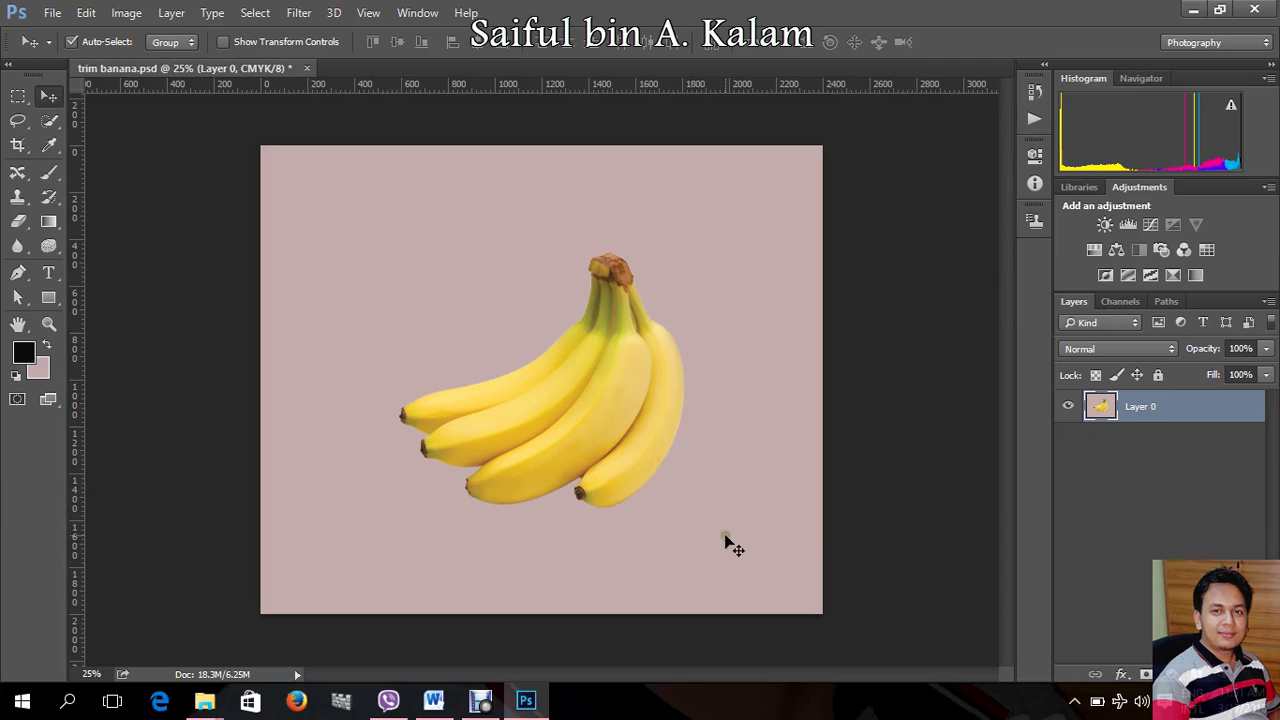
Step: Trim the banana image by Top Left Pixel Color, then close trim banana.psd without saving
click(120, 18)
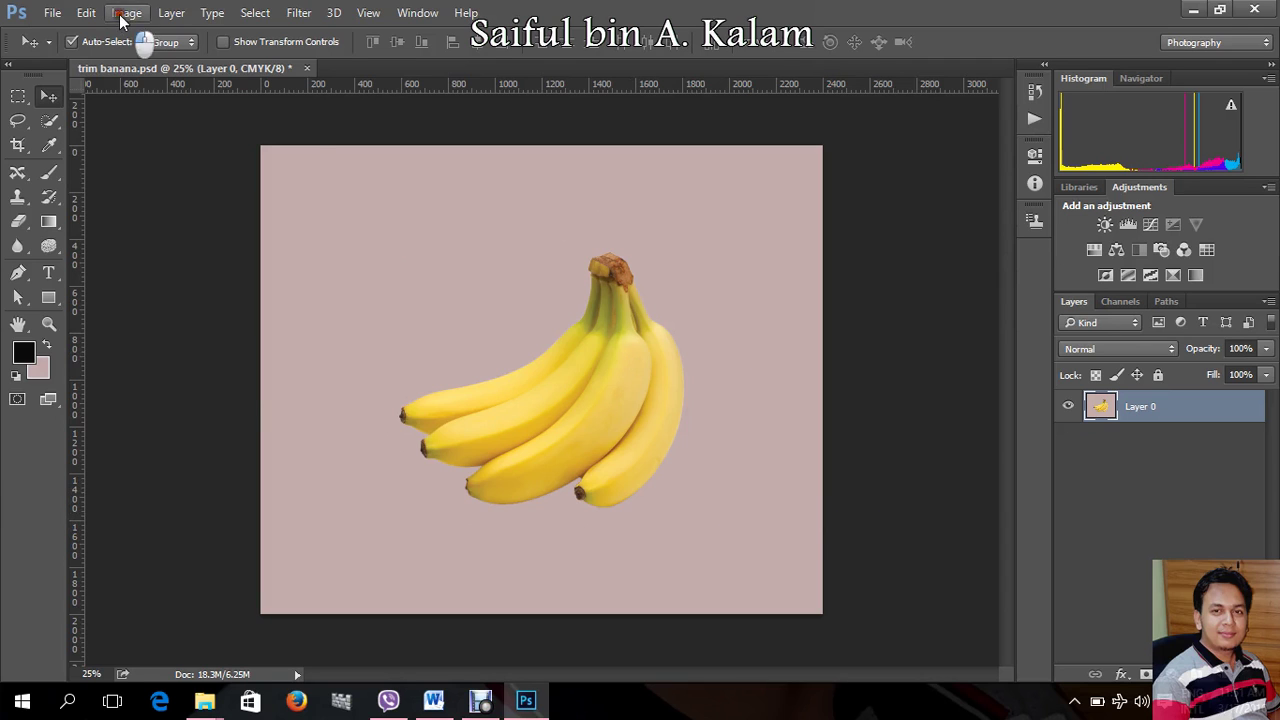
click(162, 214)
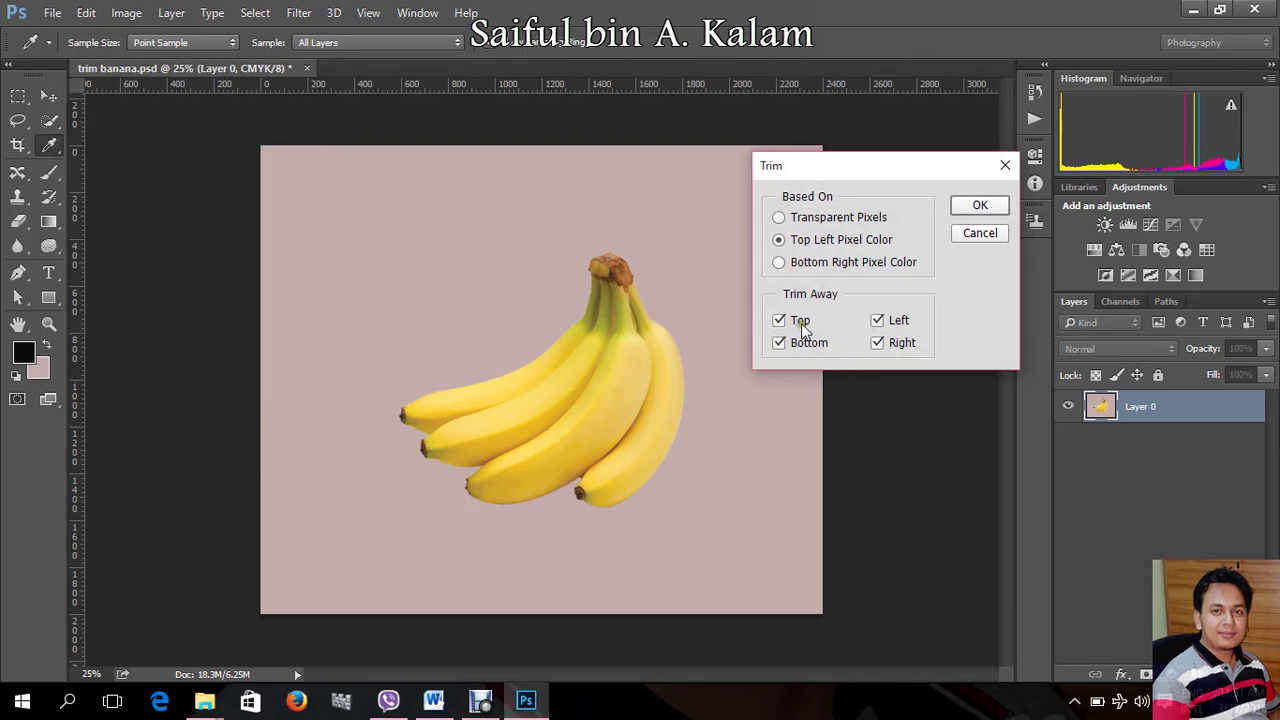
click(812, 224)
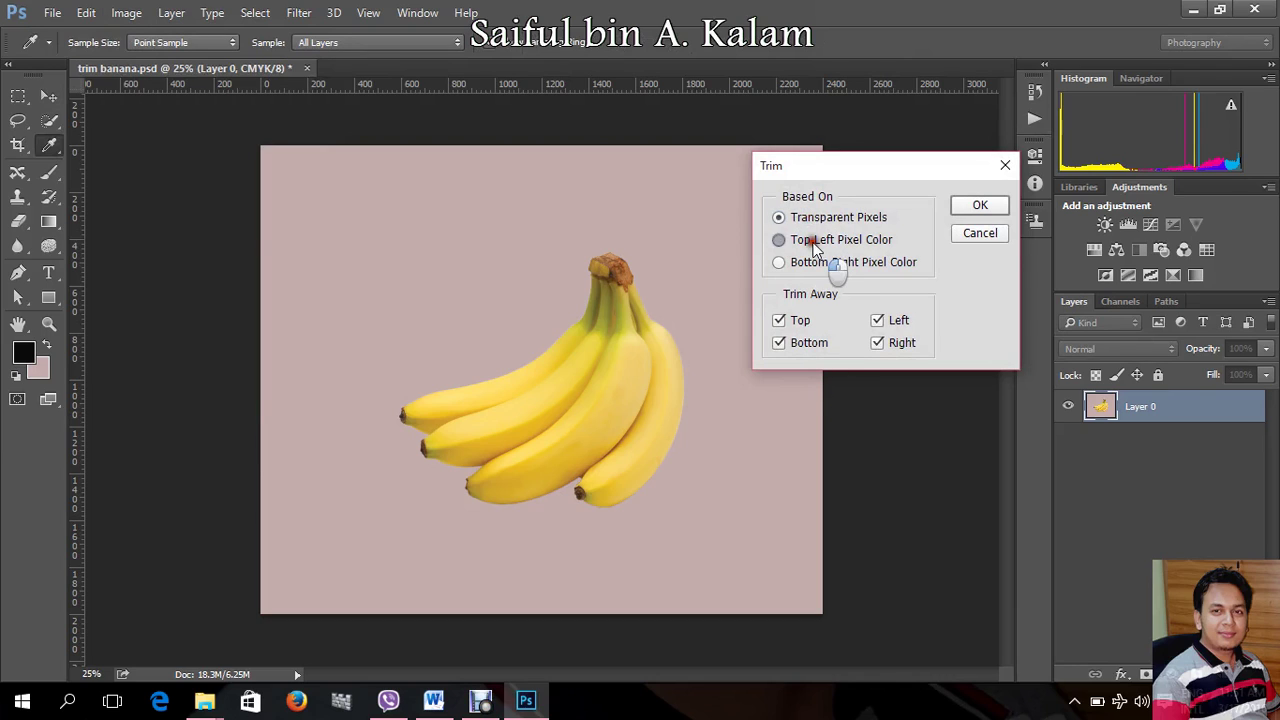
click(813, 245)
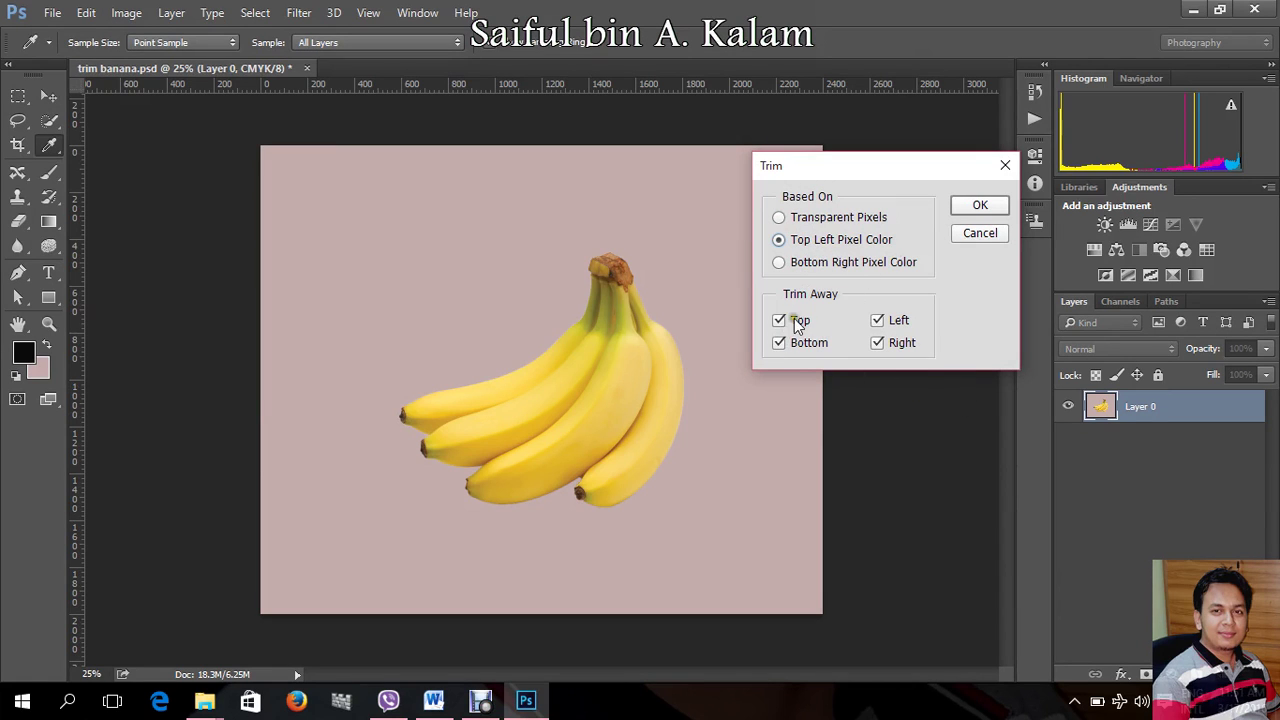
click(980, 205)
key(v)
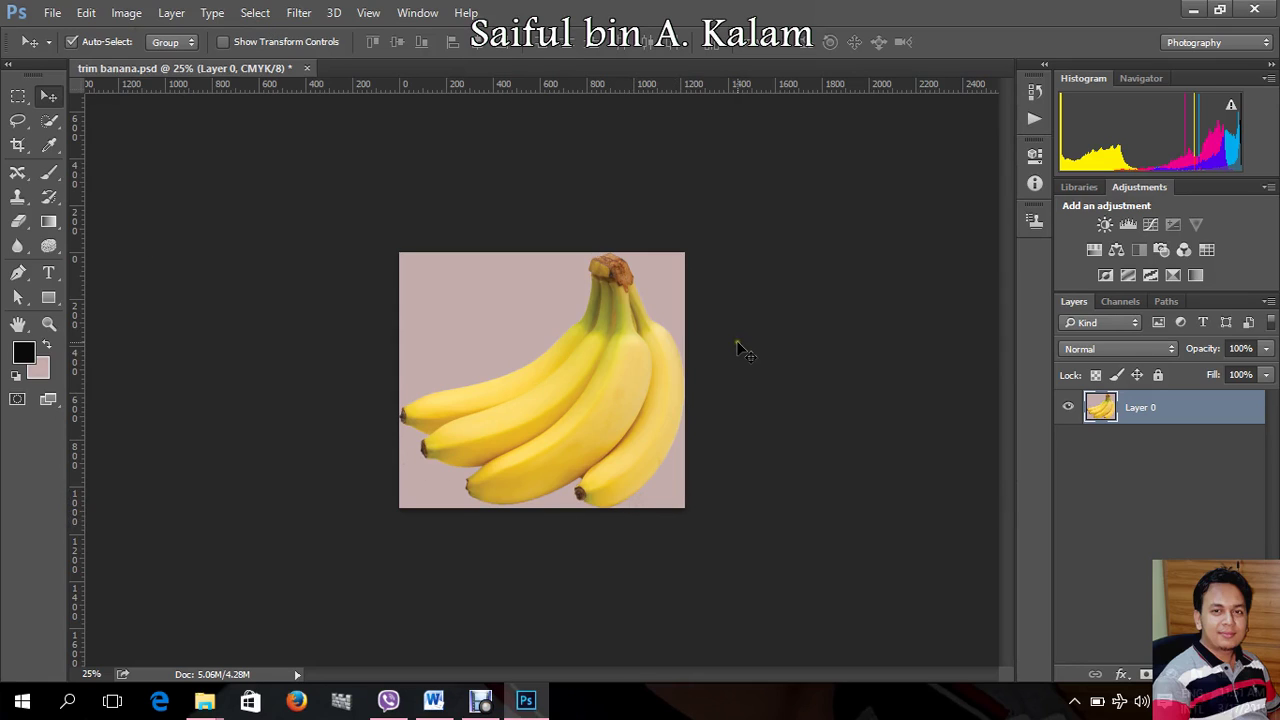
key(ctrl+w)
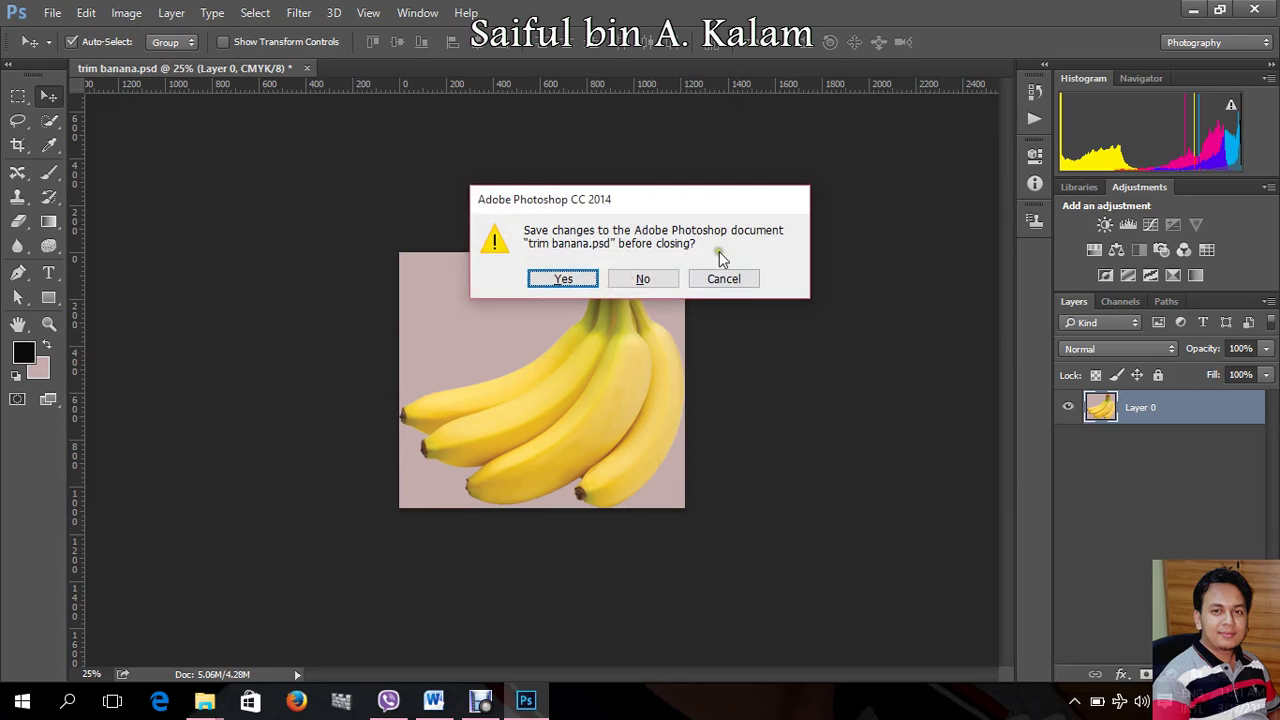
click(652, 278)
mouse_move(204, 701)
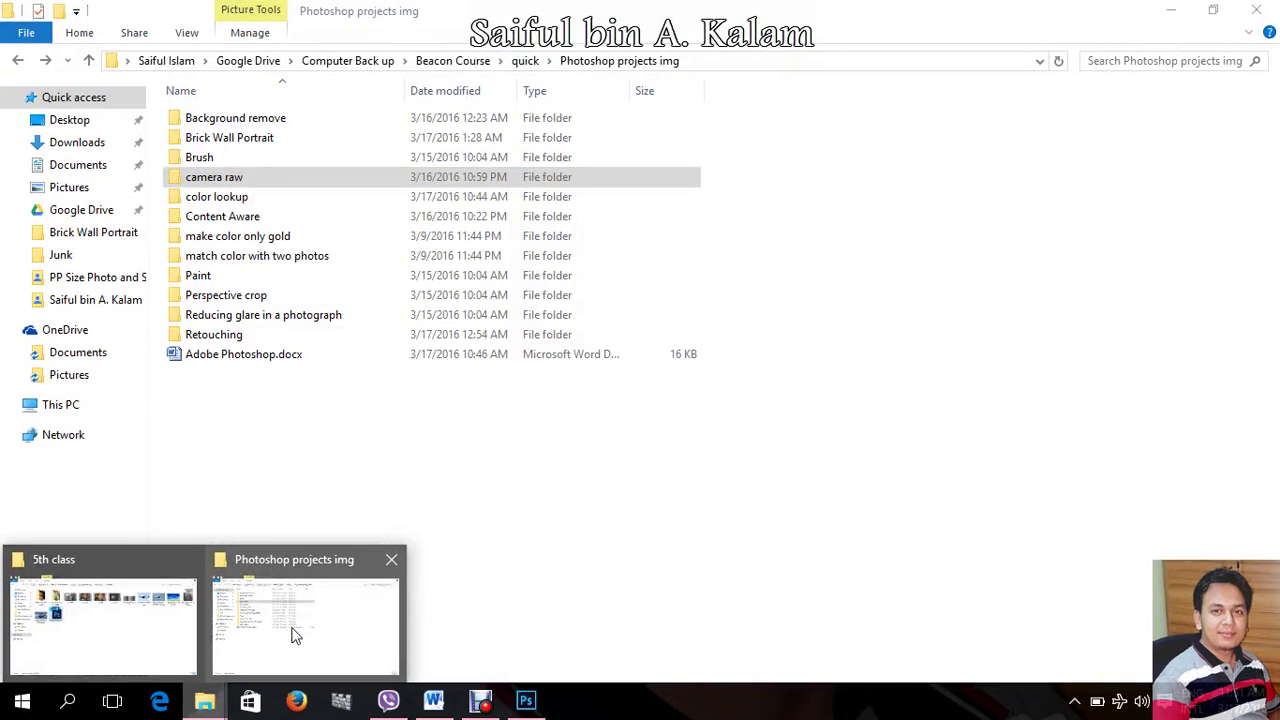
Step: Open the camera raw folder, preview miner.jpg, then drag car.jpg onto Photoshop
click(295, 635)
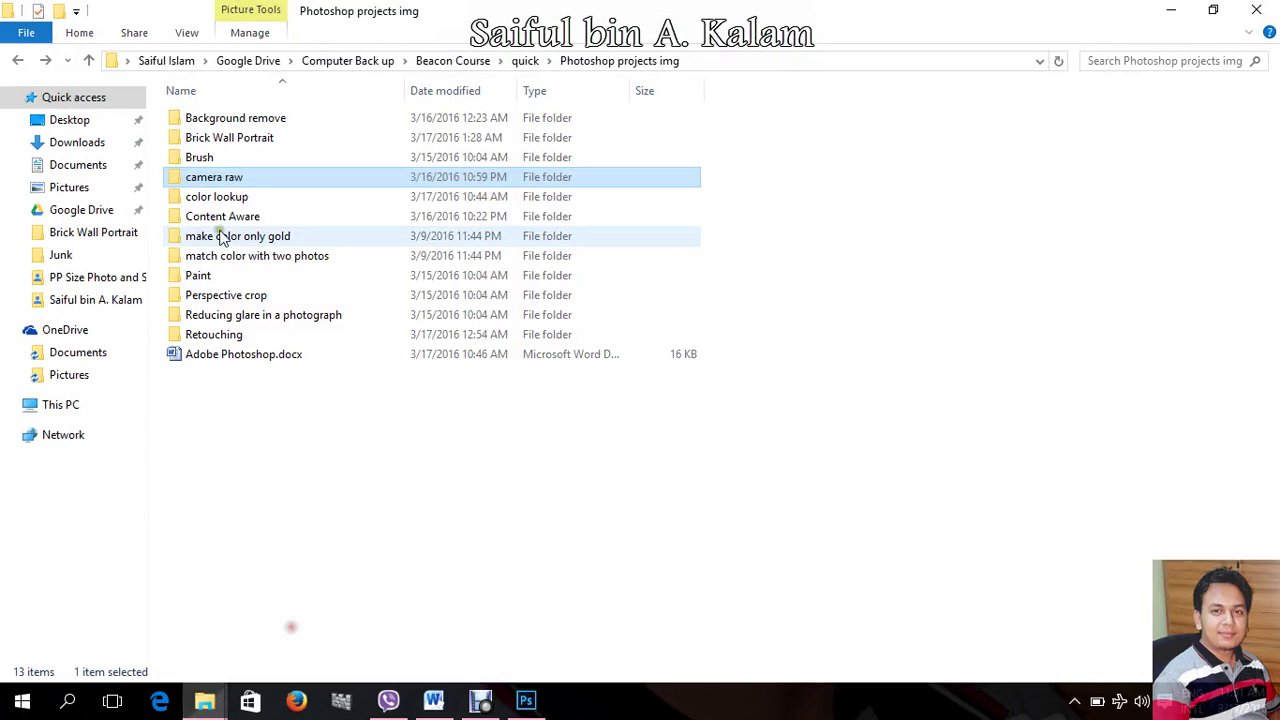
double_click(211, 178)
double_click(302, 124)
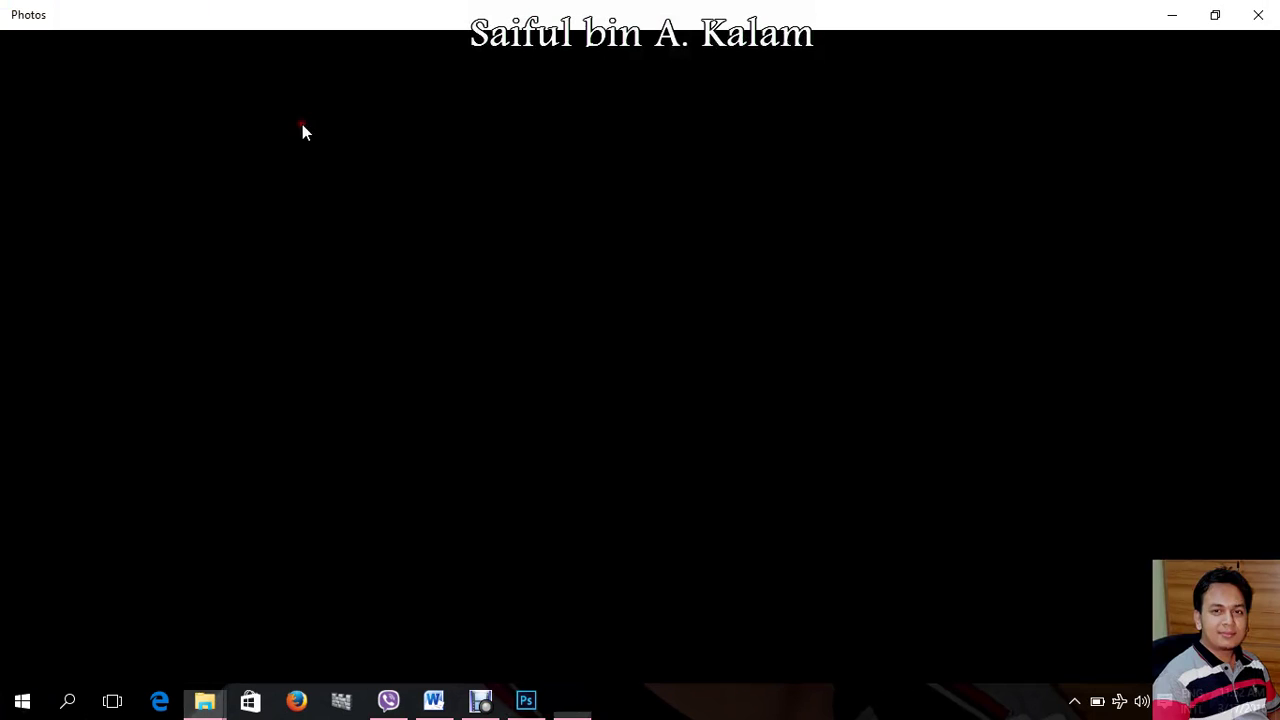
click(1258, 14)
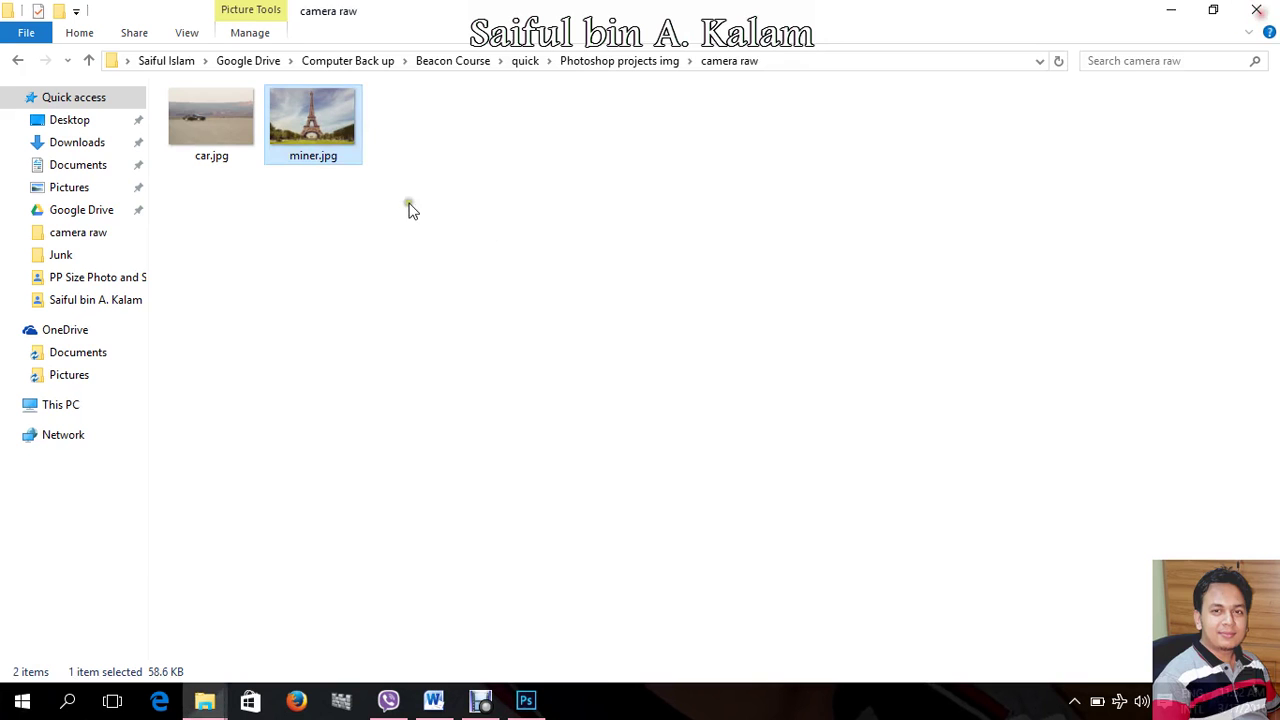
mouse_move(312, 122)
mouse_down()
mouse_move(455, 477)
mouse_move(403, 347)
mouse_up()
mouse_move(211, 118)
mouse_down()
mouse_move(527, 705)
mouse_move(135, 514)
mouse_up()
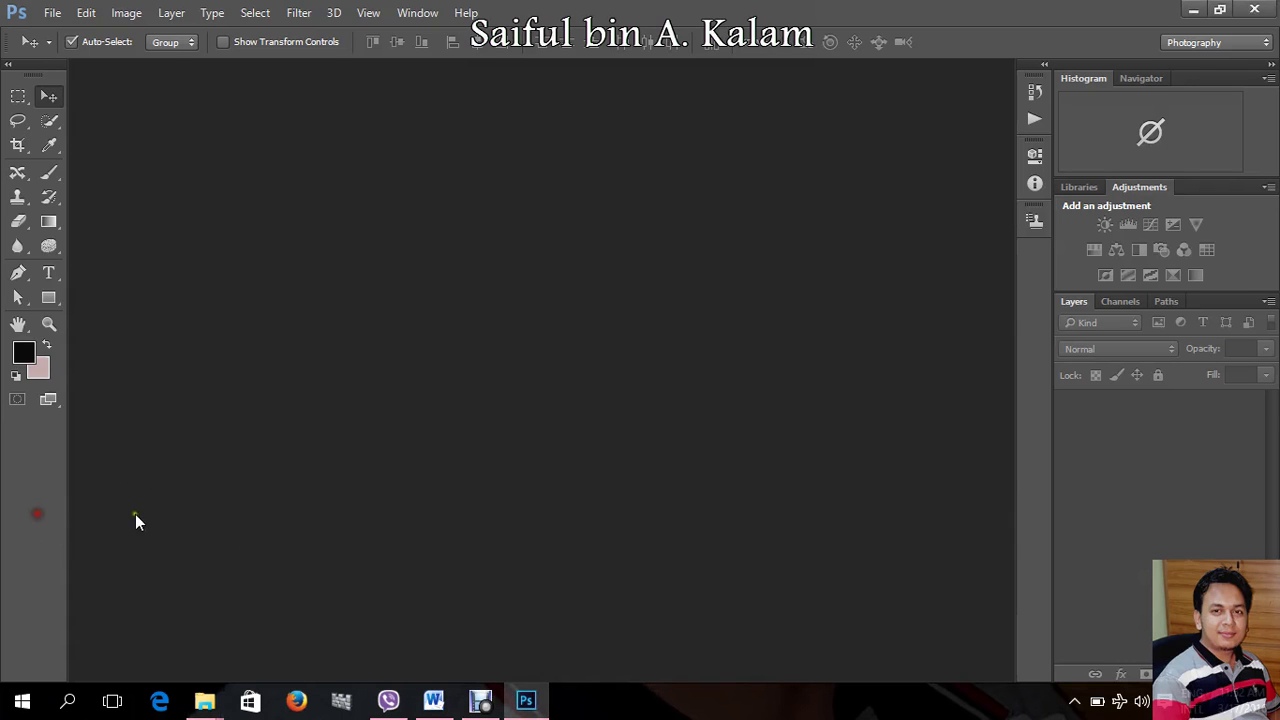
Step: Crop car.jpg to a rectangular marquee around the car and zoom to 200%
alt+scroll(457, 434, up, 1)
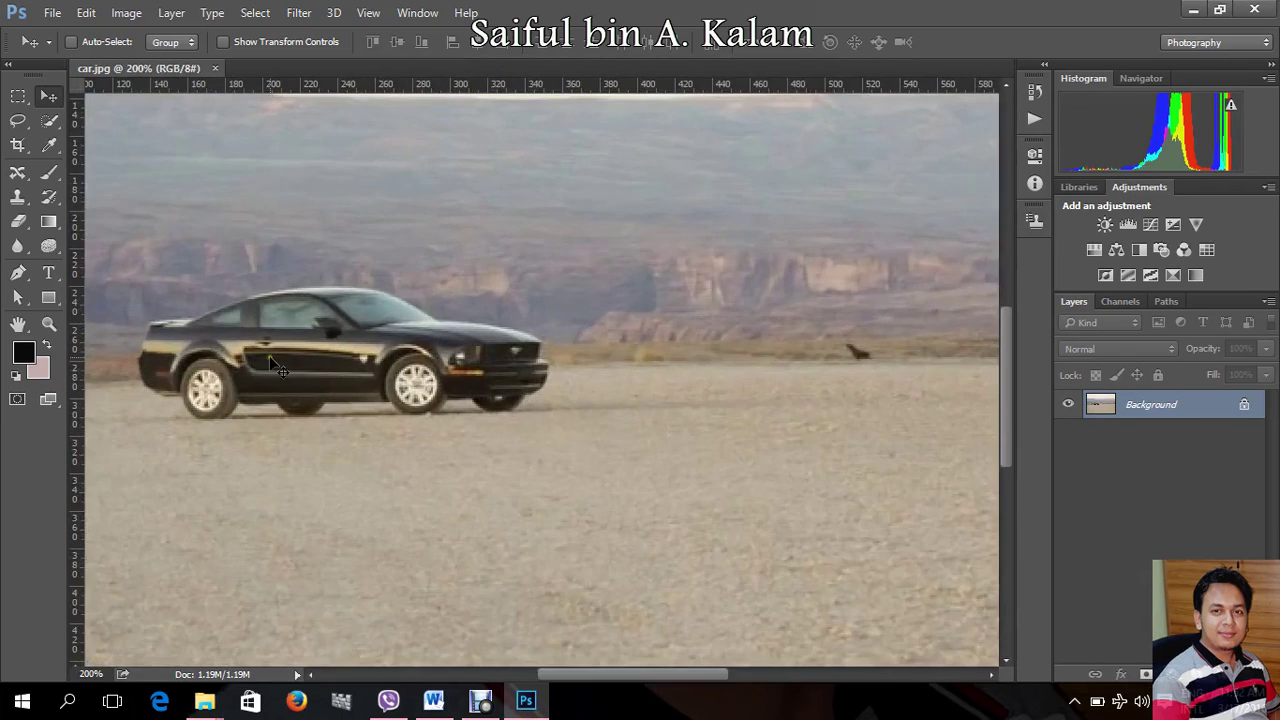
alt+scroll(697, 392, down, 1)
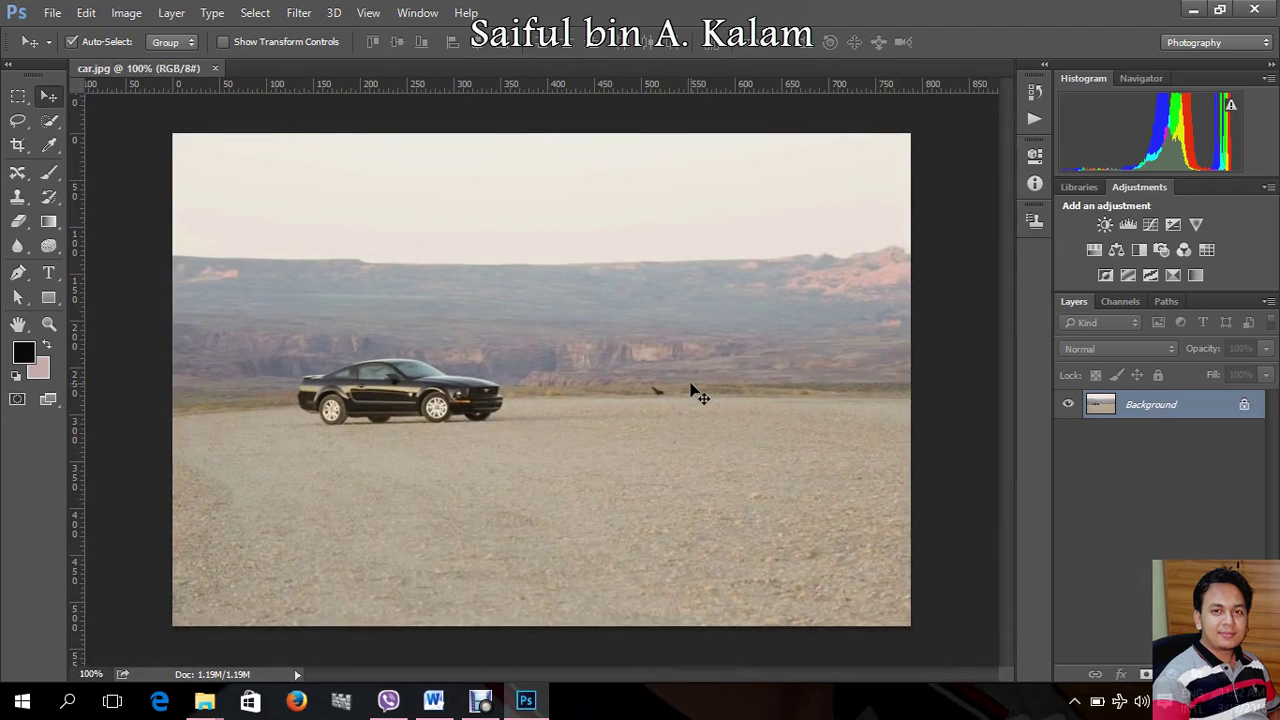
click(18, 95)
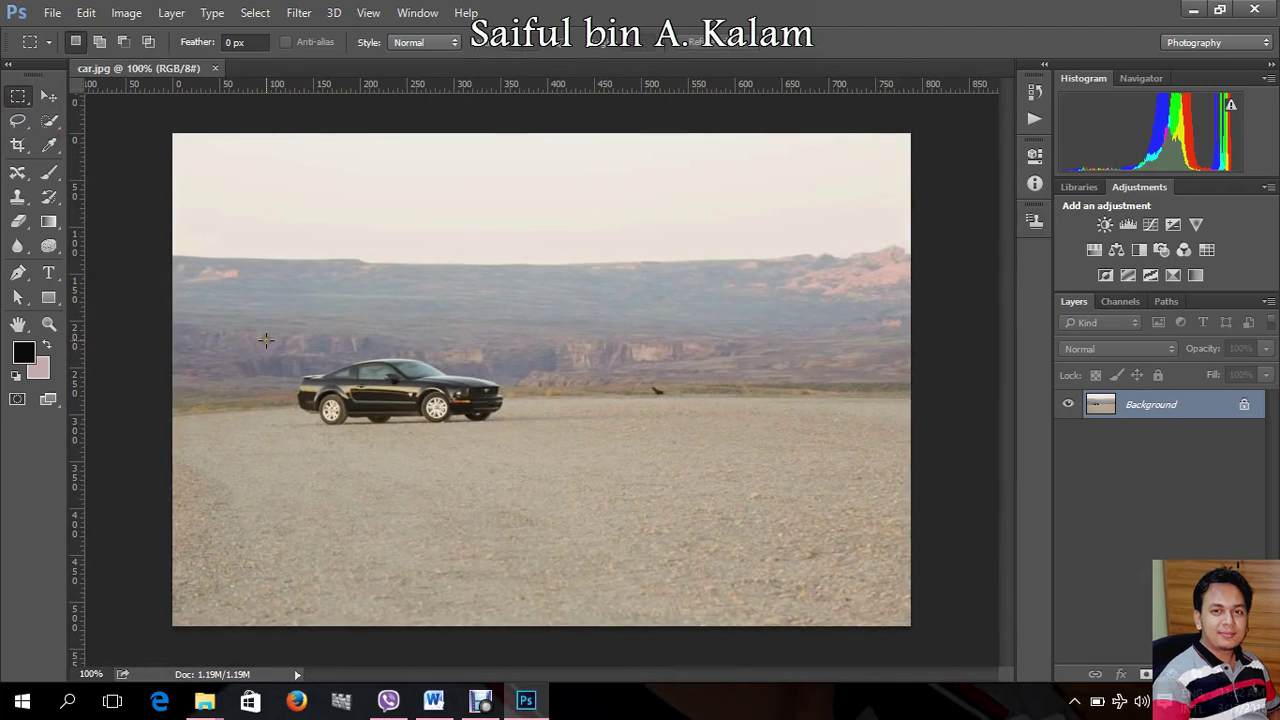
drag(266, 341, 537, 449)
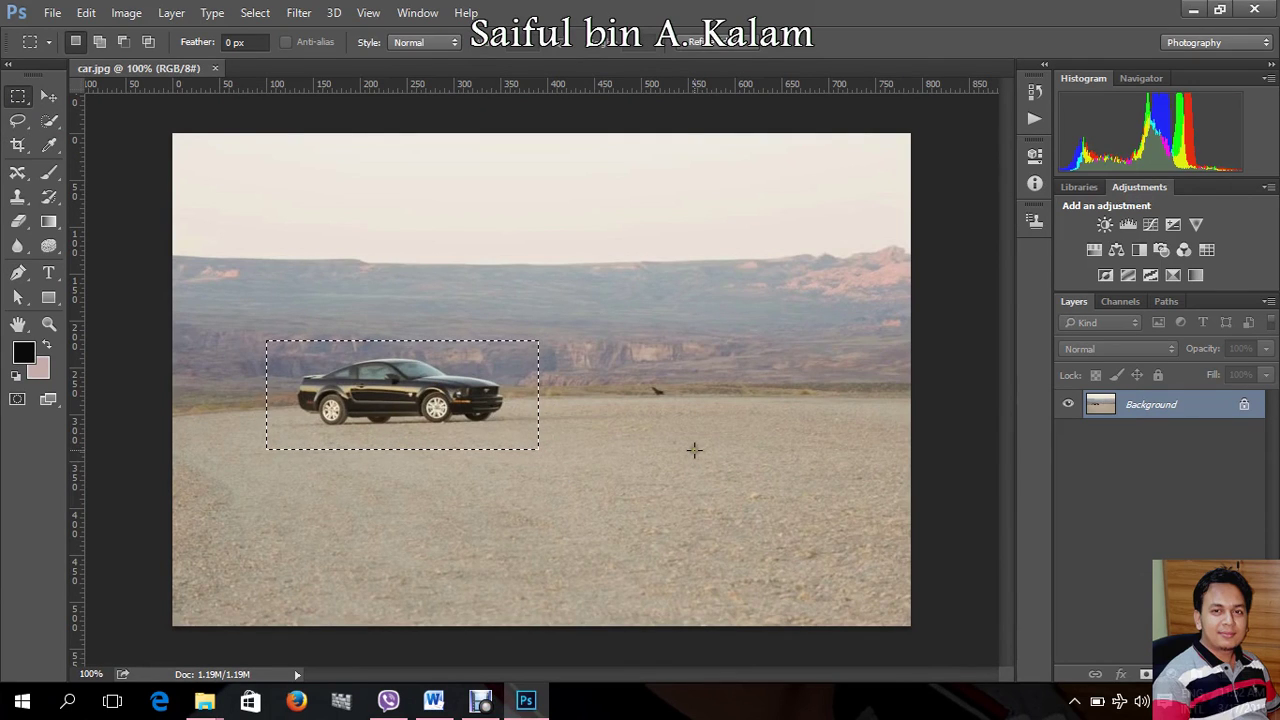
click(126, 13)
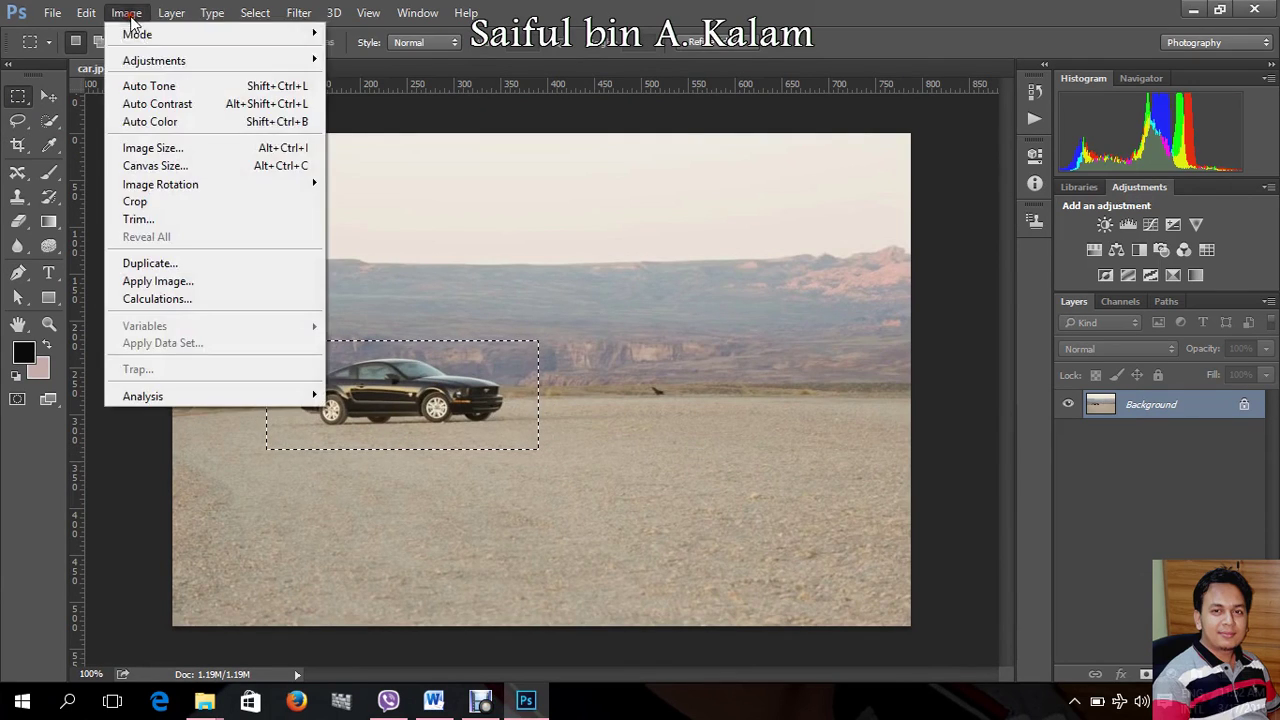
click(166, 205)
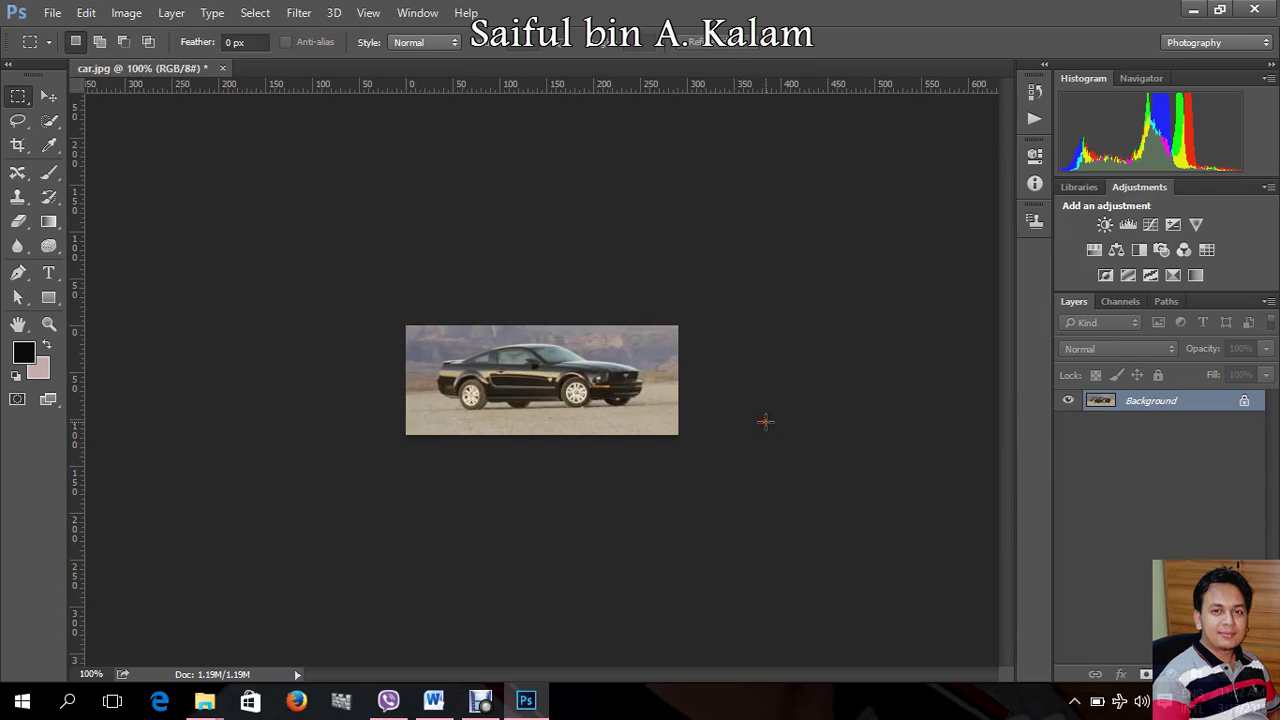
key(ctrl+plus)
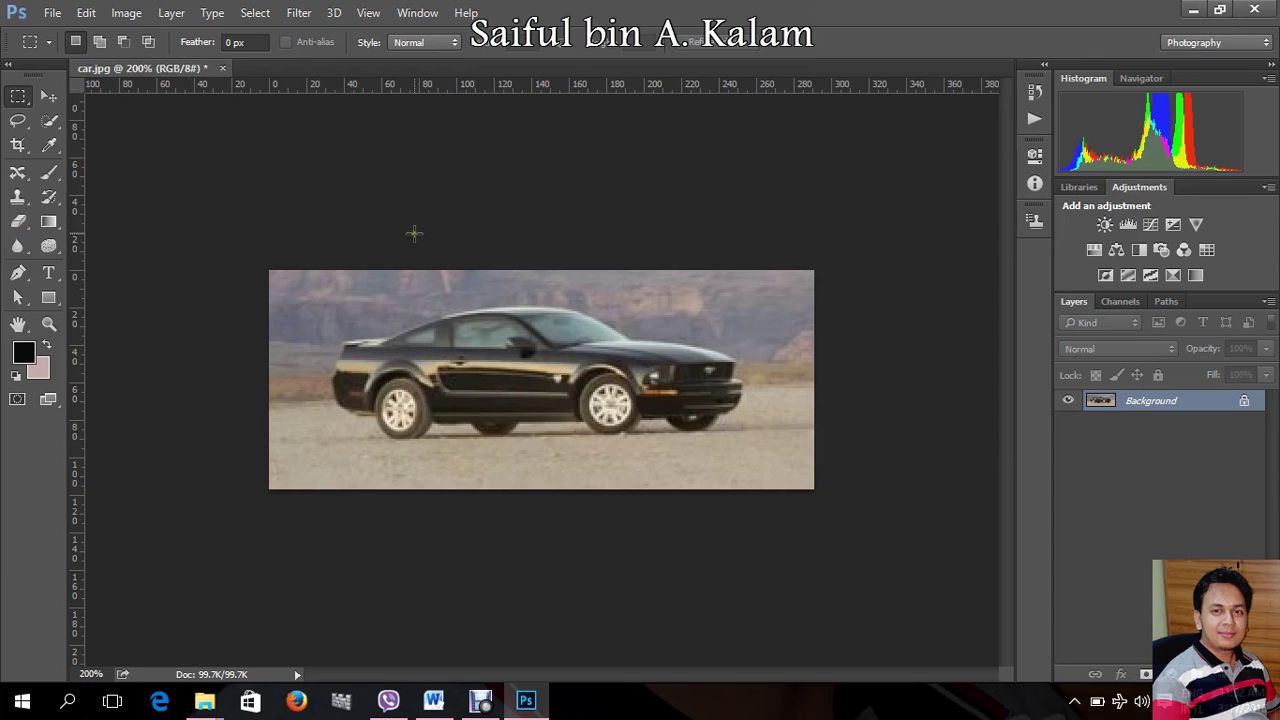
click(126, 13)
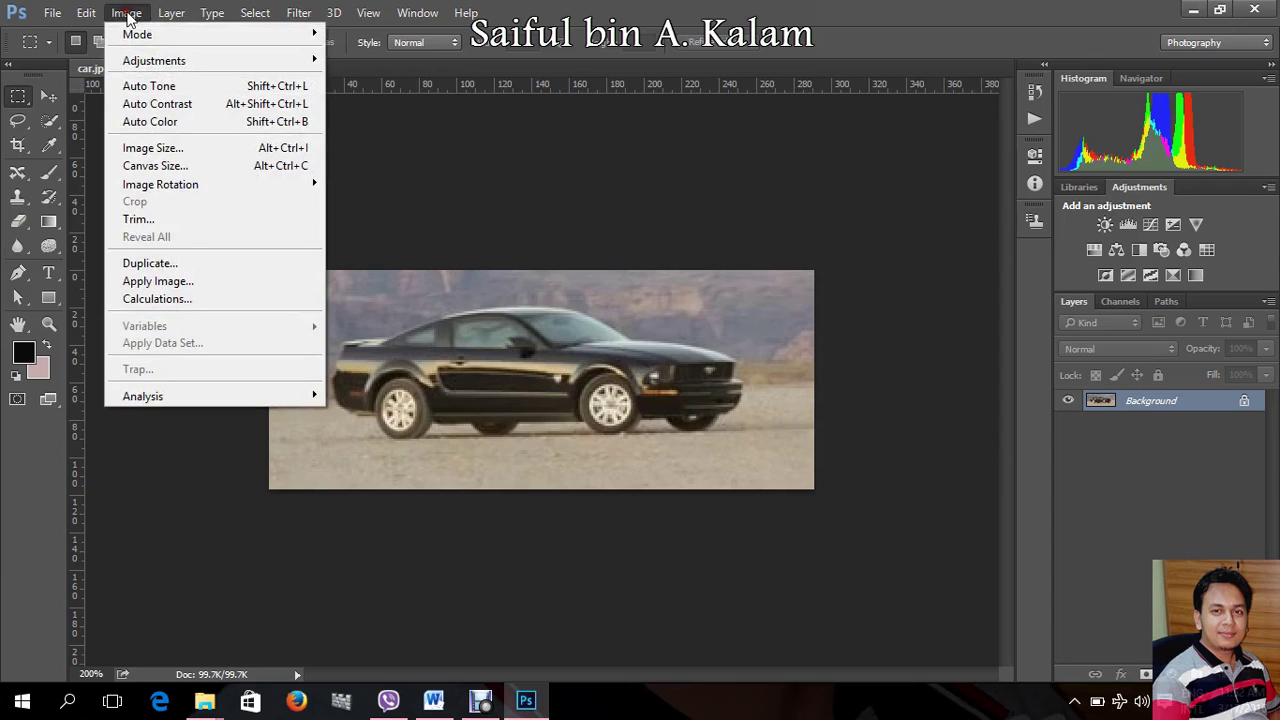
click(205, 262)
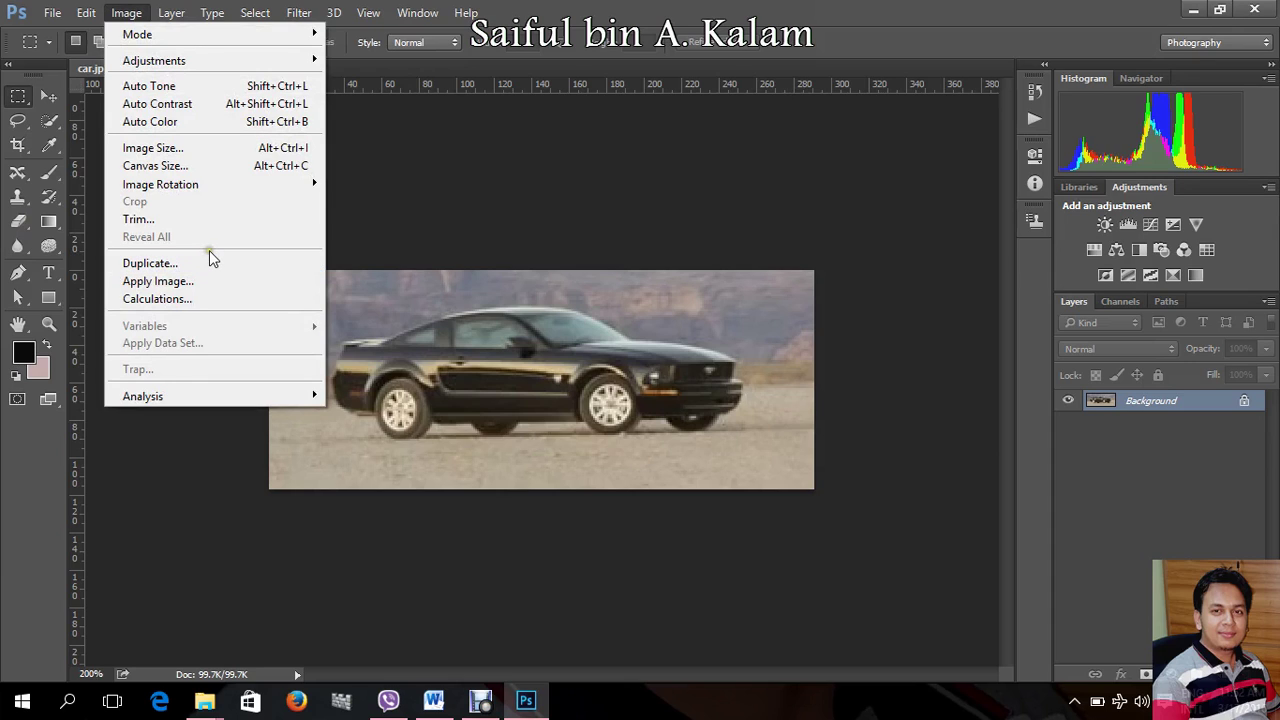